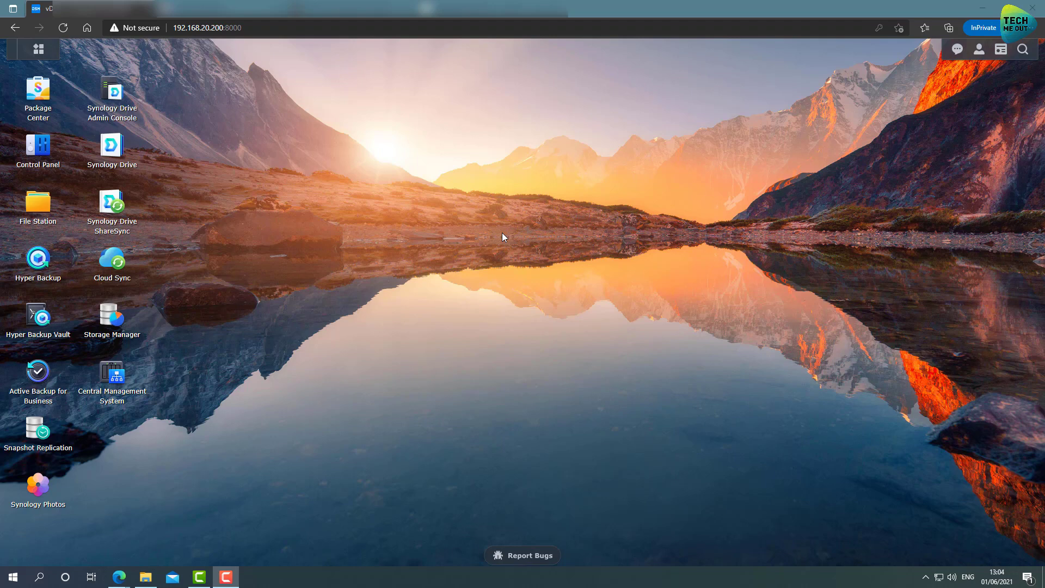
Search Package Center for "synology photos", review the Synology Photos package page, and close Package Center
click(42, 105)
click(210, 100)
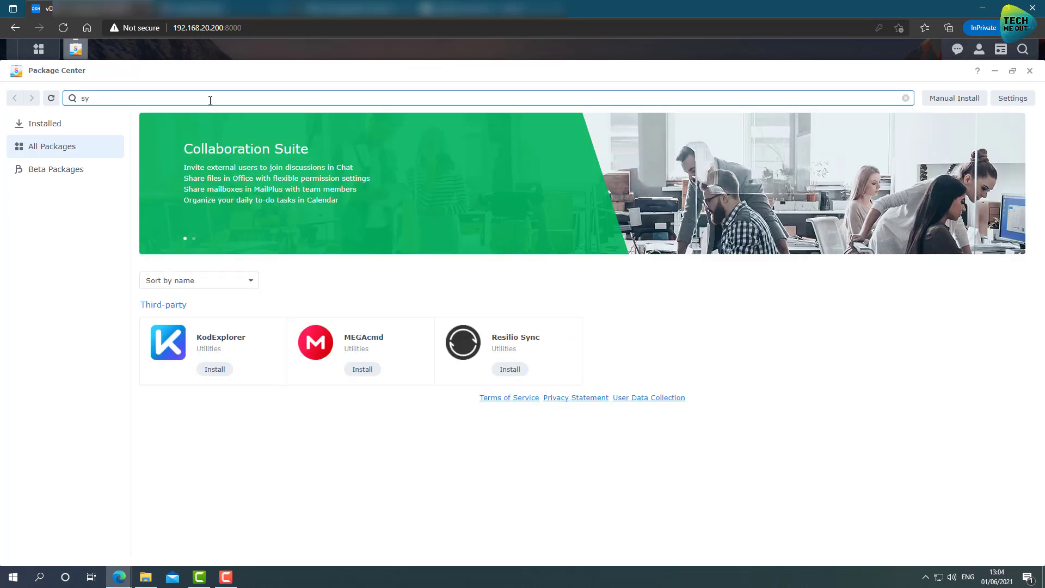
text(nology photos)
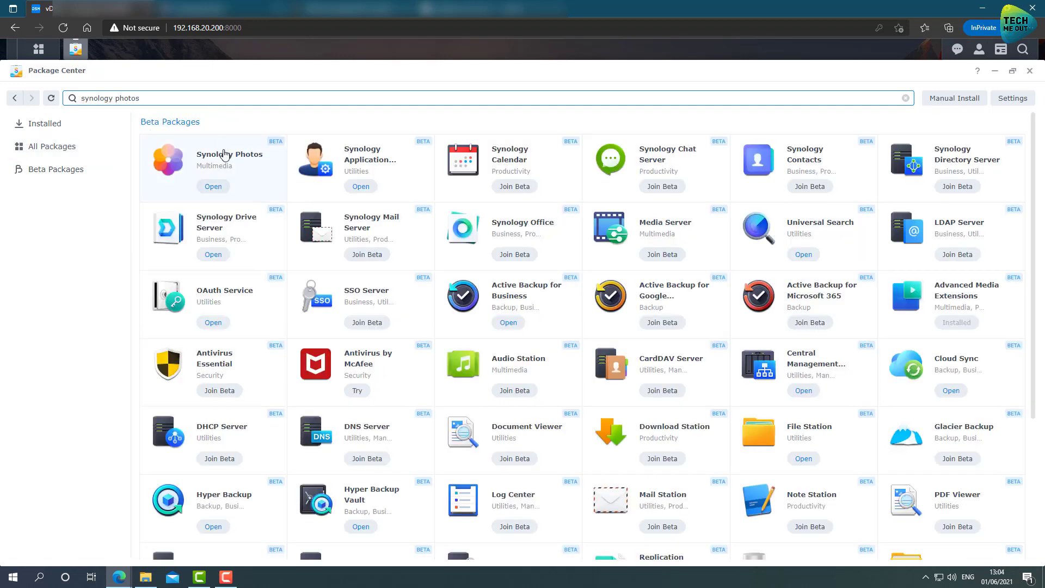
click(224, 154)
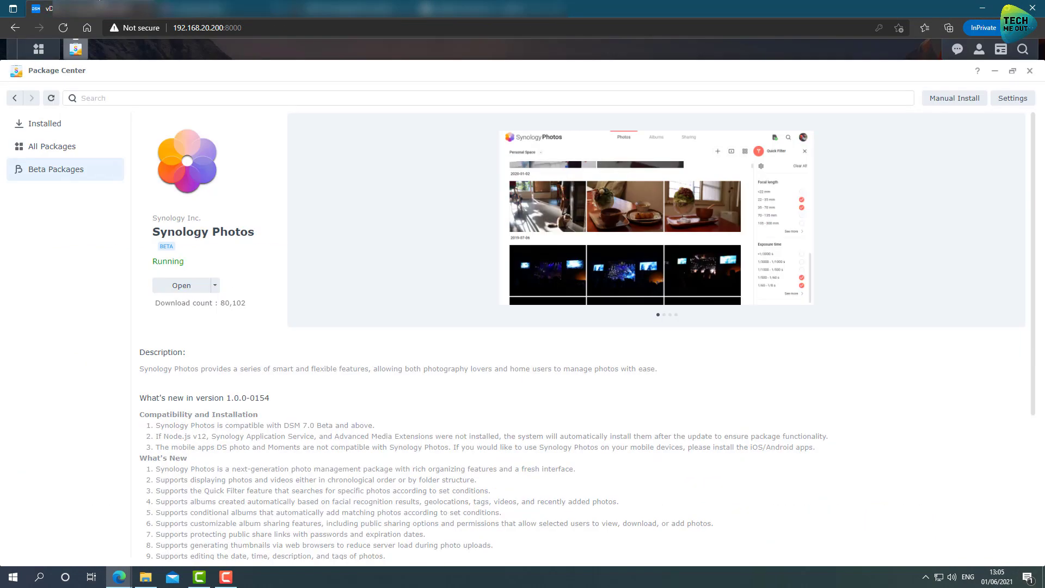
click(1030, 70)
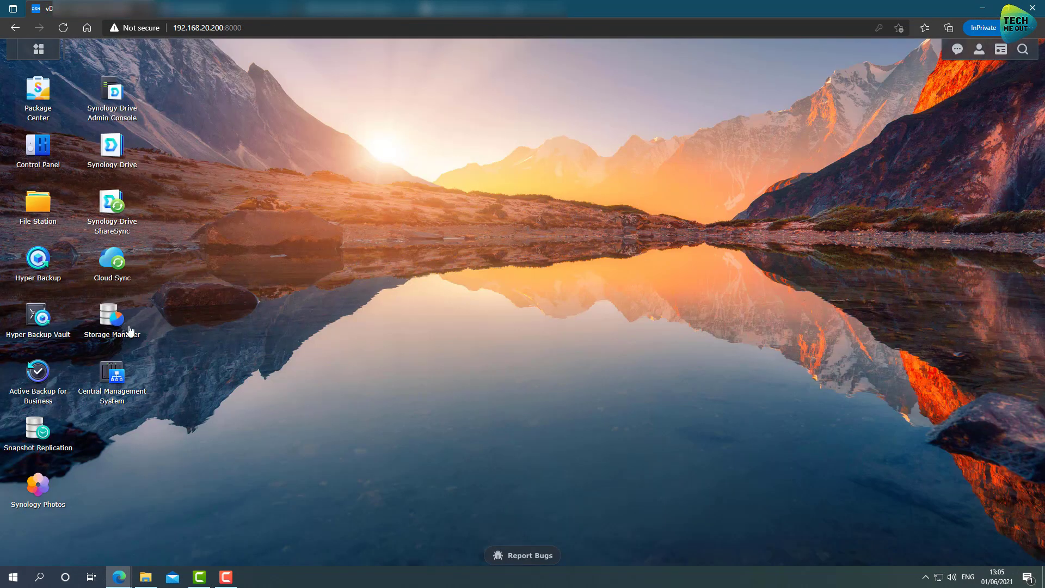
Launch Synology Photos from the DSM desktop and bring up the photo upload file picker, dismissing it without choosing files
click(37, 494)
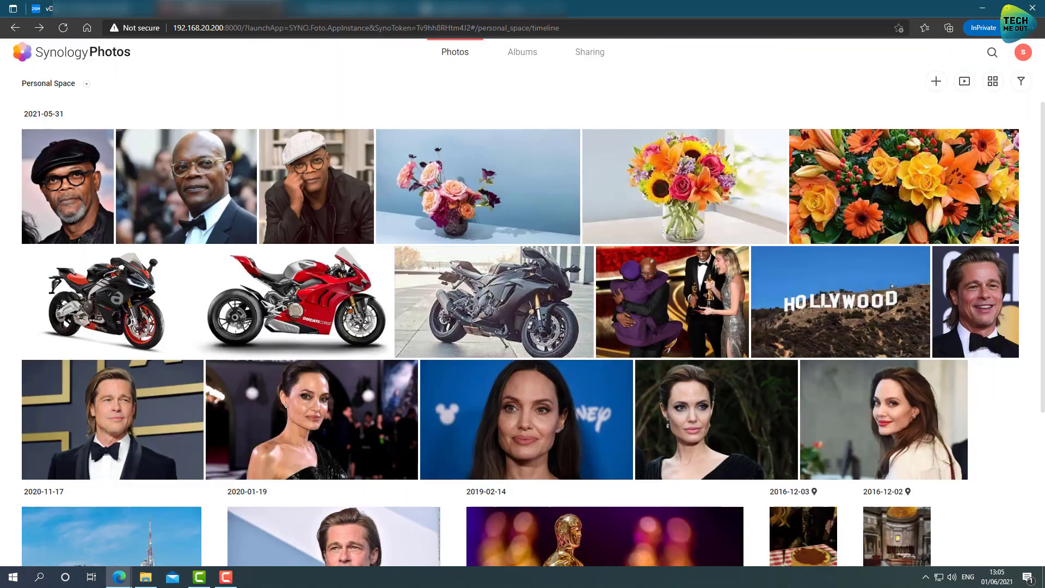
scroll(381, 218, down, 1)
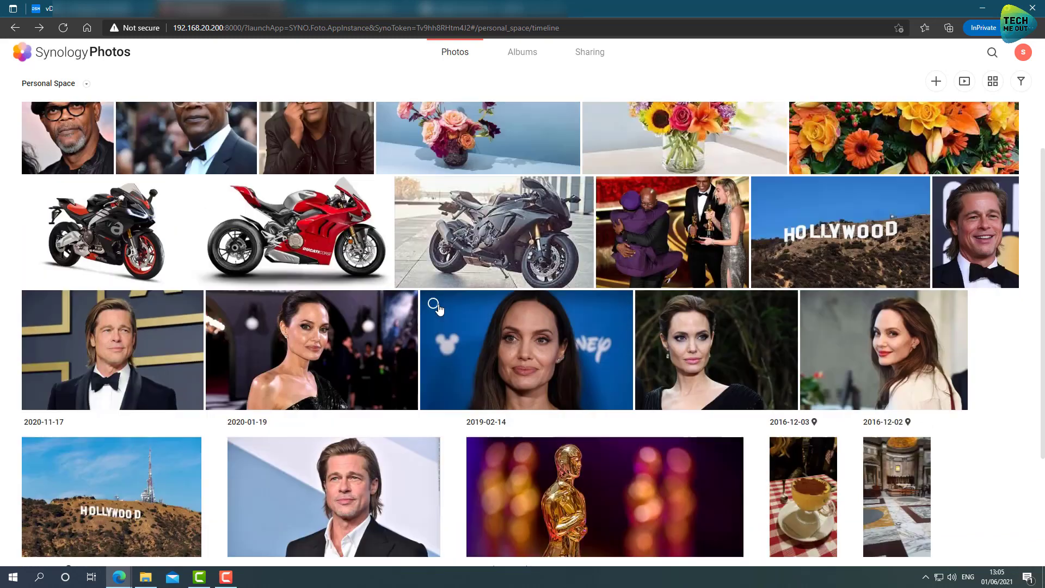
scroll(432, 304, up, 1)
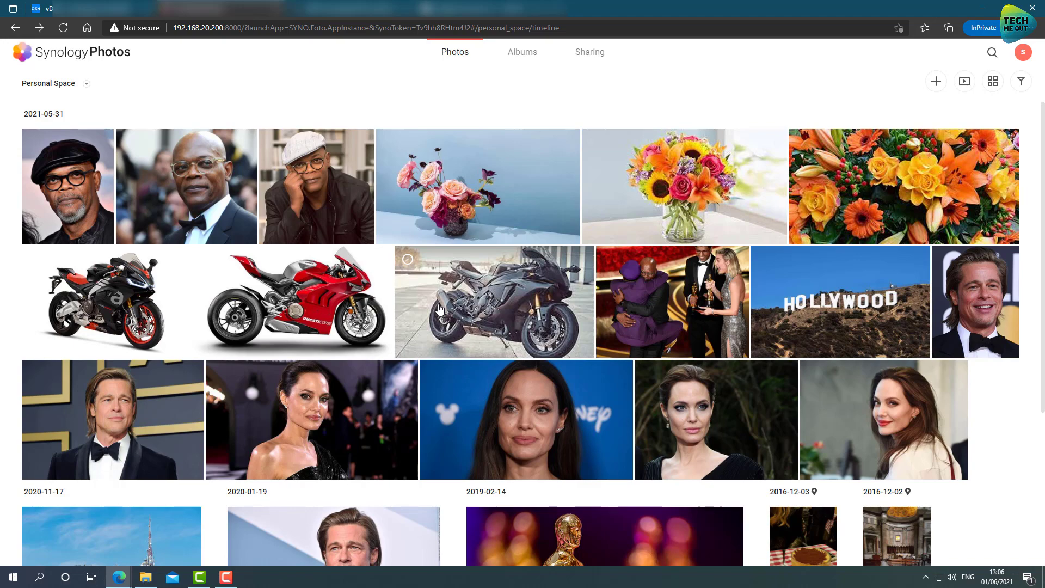
click(936, 83)
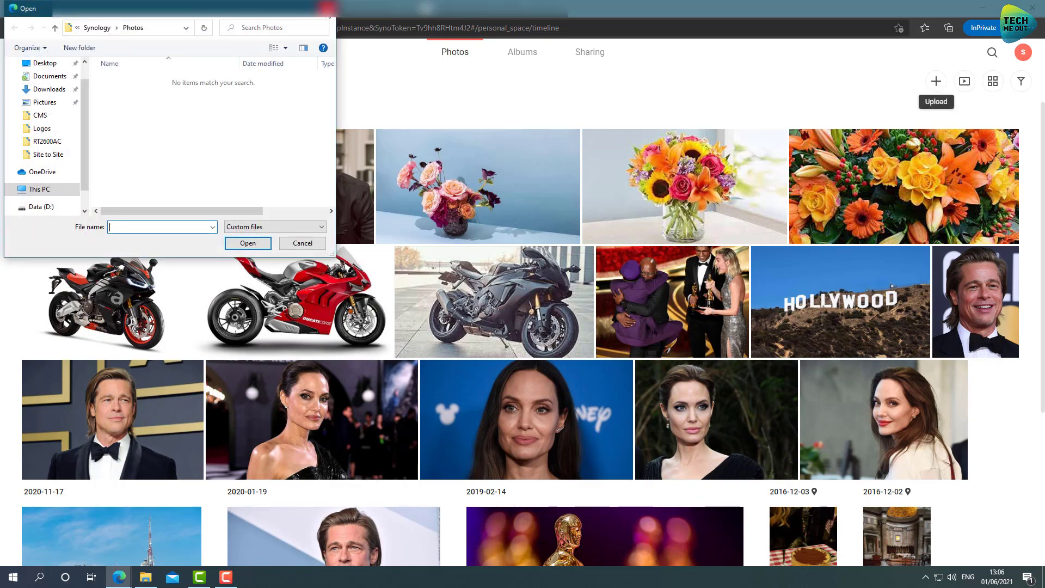
click(326, 8)
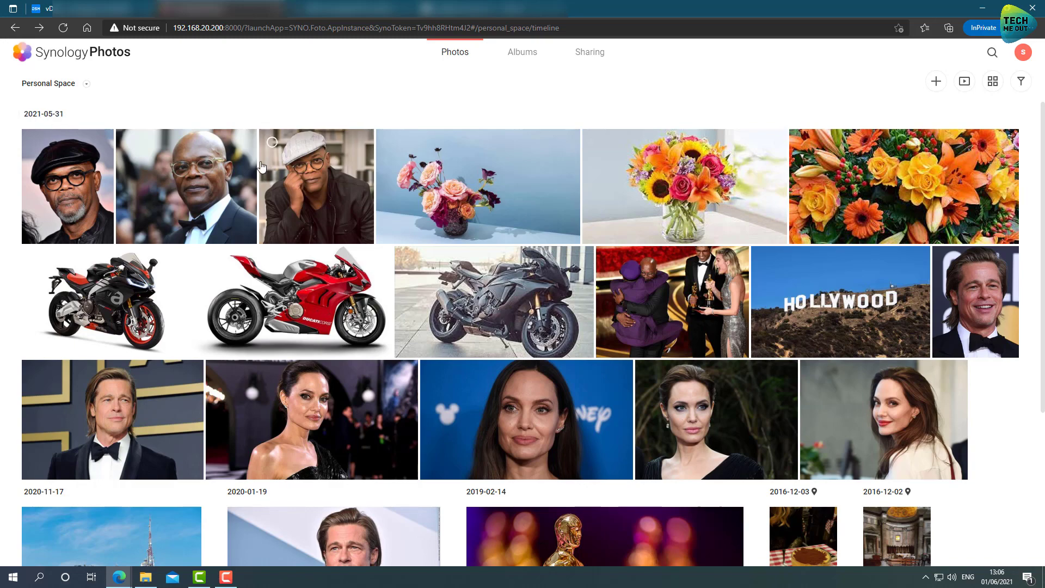
Look through the Personal Space timeline down to its oldest photos, checking the location of the 2016-12-03 group
scroll(731, 305, down, 1)
scroll(731, 304, down, 2)
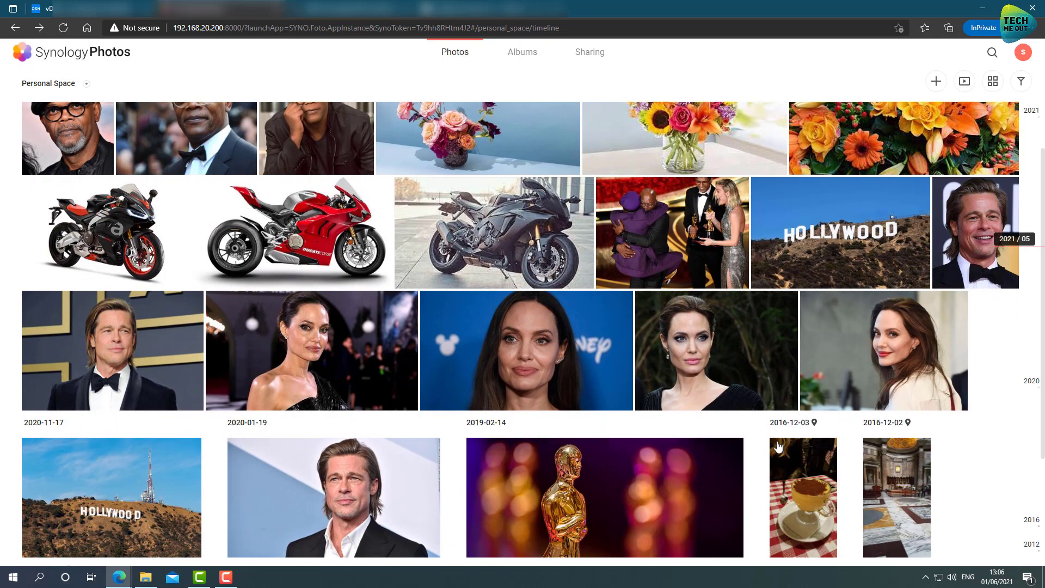
mouse_move(795, 428)
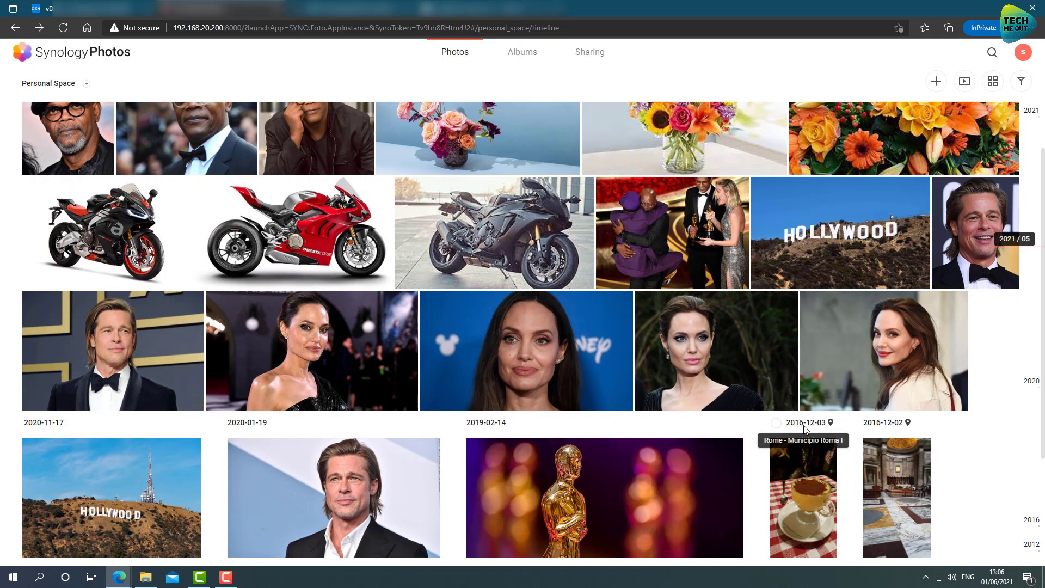
scroll(803, 428, down, 3)
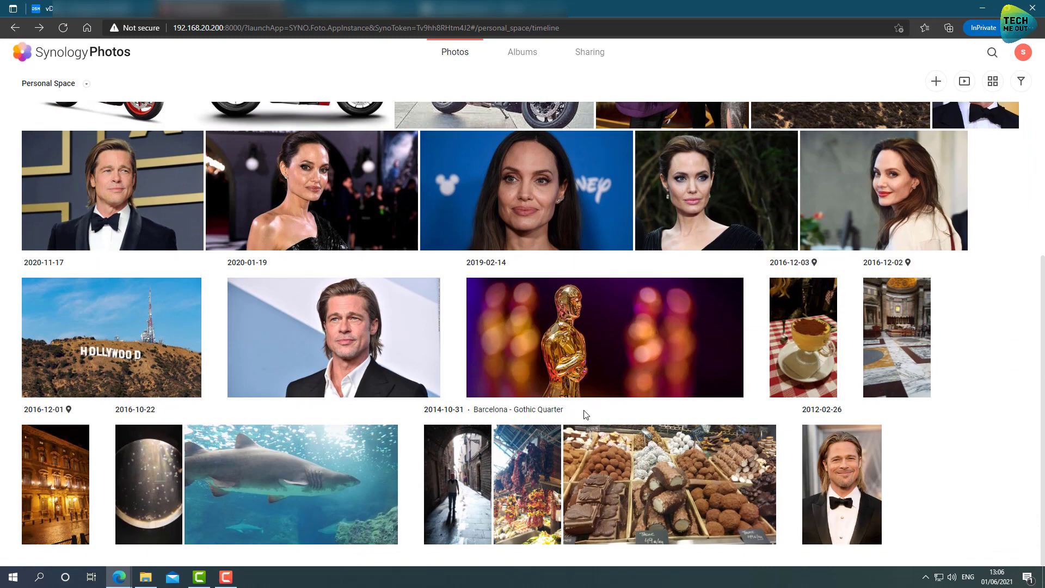
scroll(584, 414, up, 5)
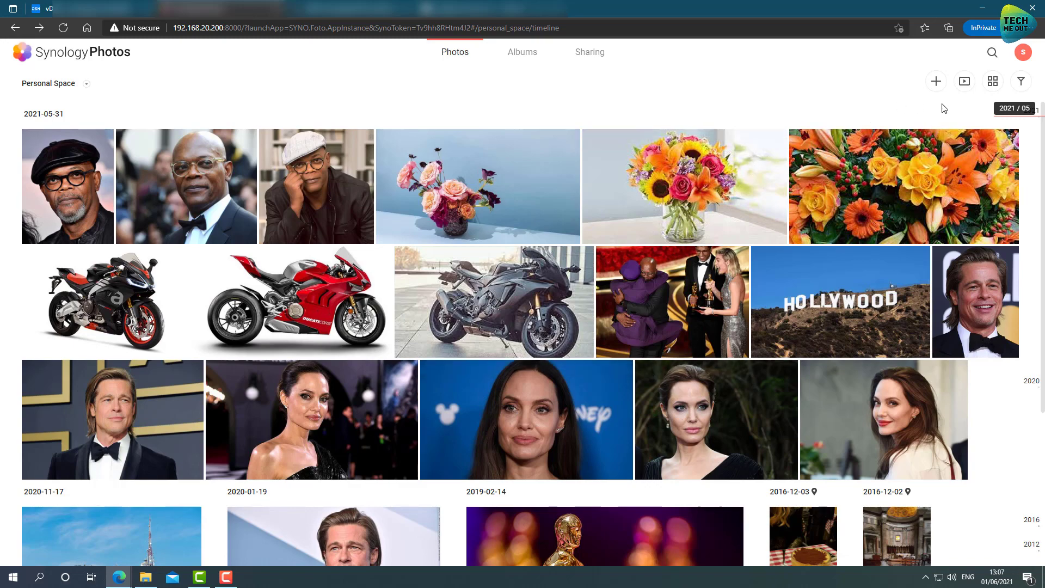
Filter the timeline by the geolocations Spain and Italy with Quick Filter, and clear both filters again
click(1022, 82)
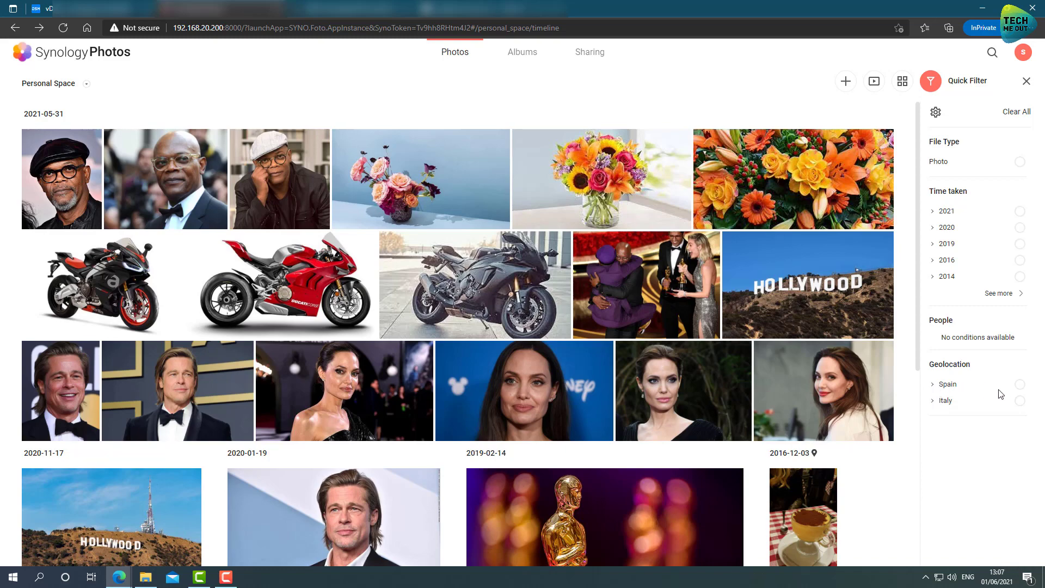
click(1018, 386)
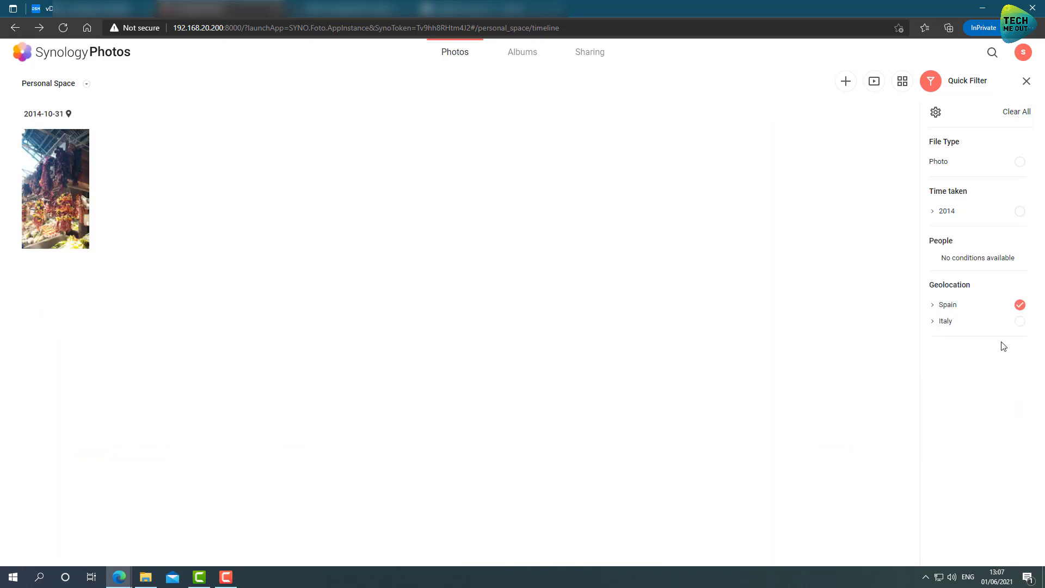
click(1020, 321)
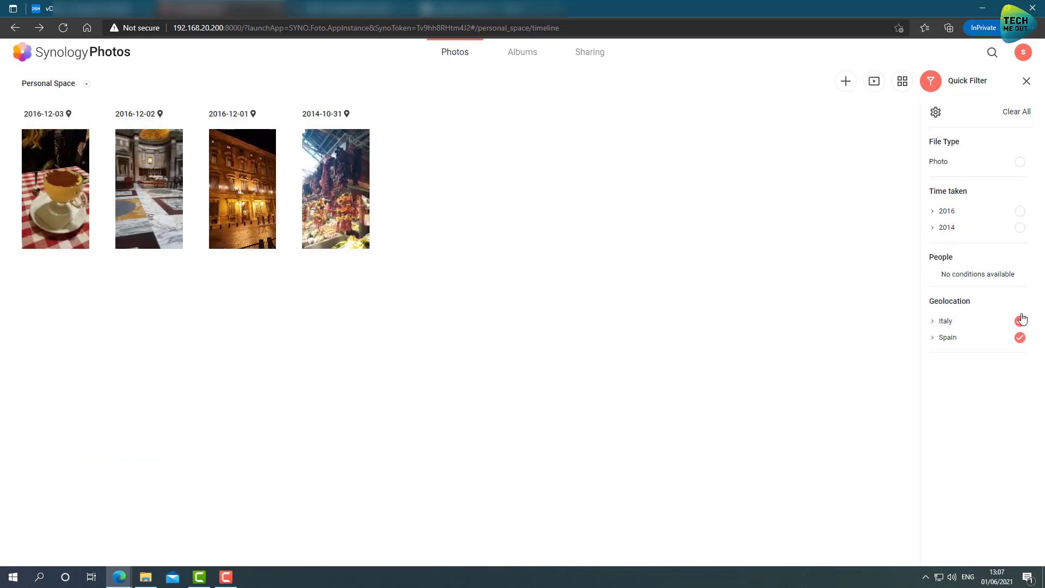
click(1020, 322)
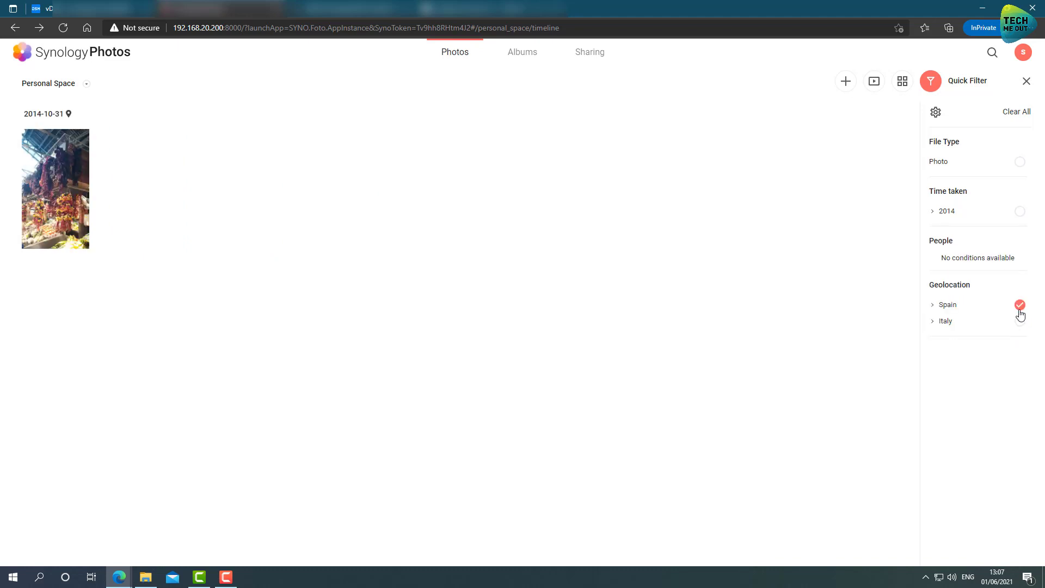
click(1020, 305)
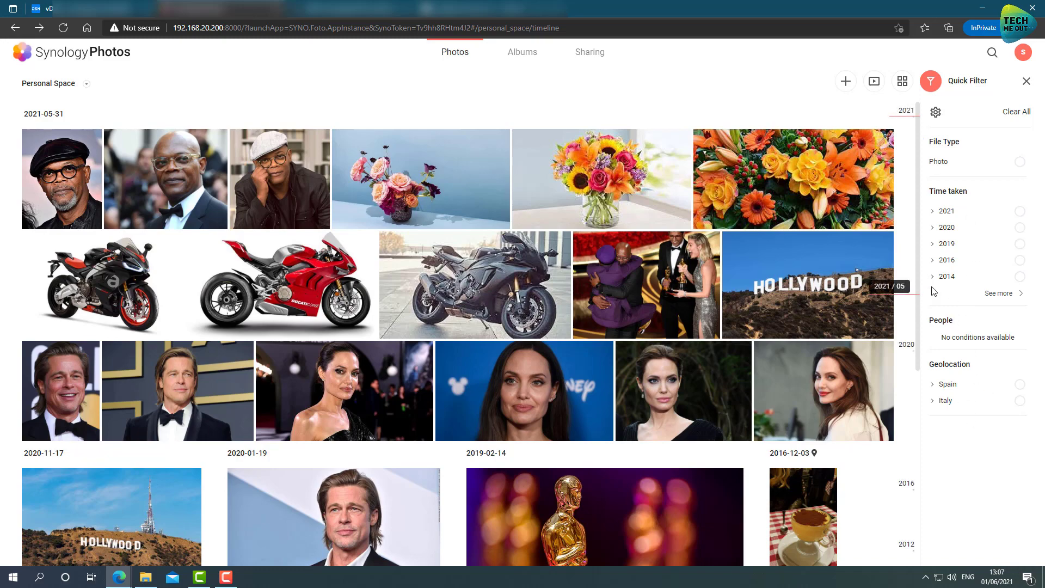
Add Tag, Camera, Lens, Focal length, Exposure time, Aperture and ISO to the Quick Filter conditions, and close Quick Filter
click(936, 113)
scroll(533, 260, down, 2)
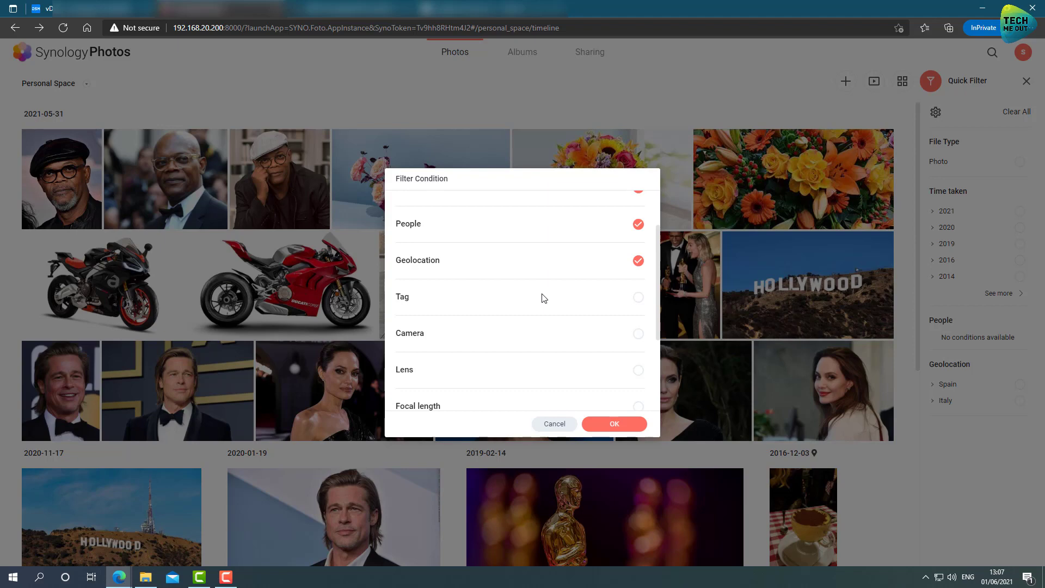
scroll(543, 298, down, 1)
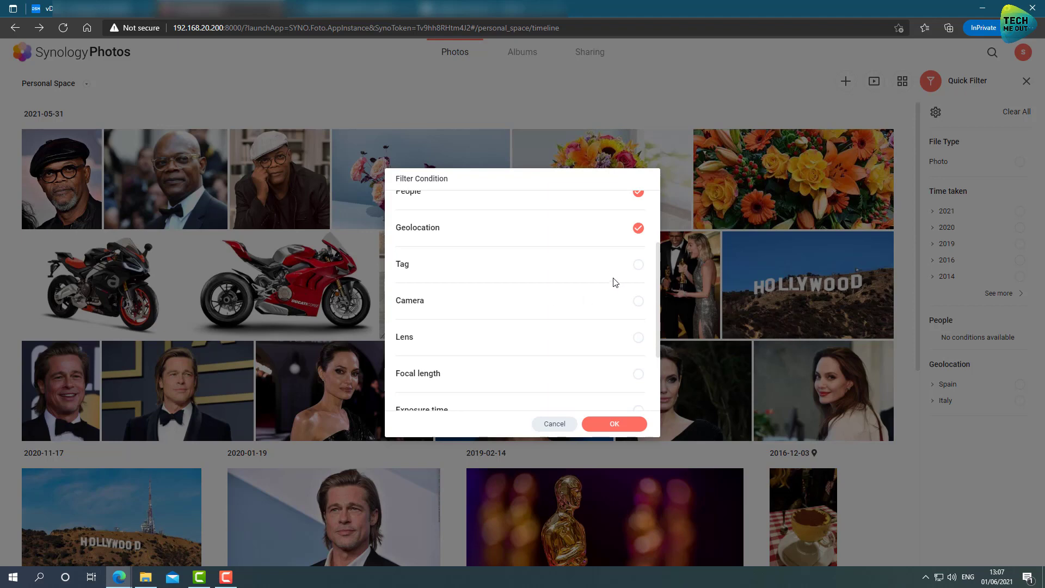
click(638, 266)
click(636, 302)
click(635, 338)
scroll(612, 389, down, 2)
click(640, 308)
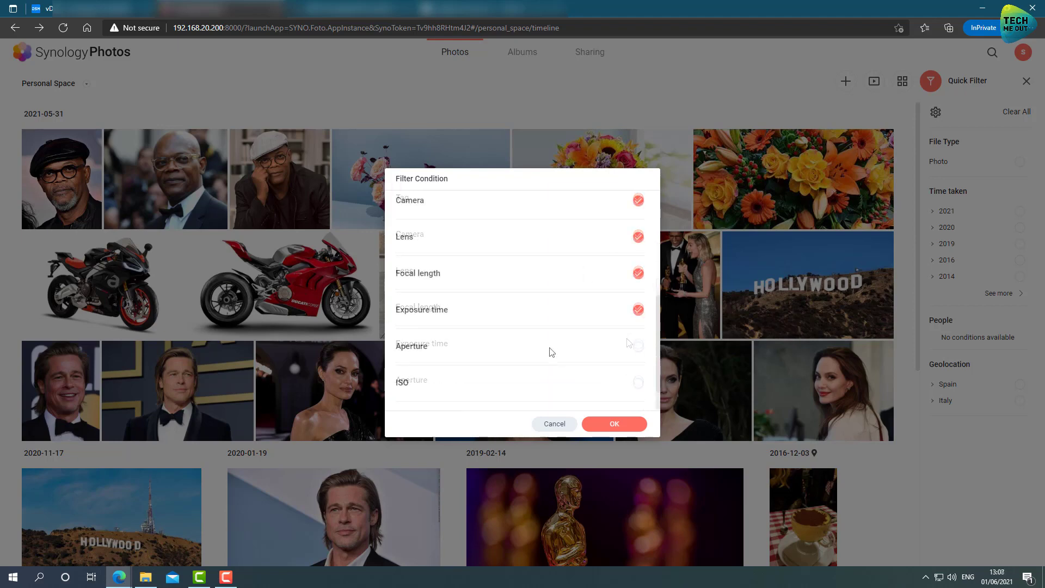
click(643, 354)
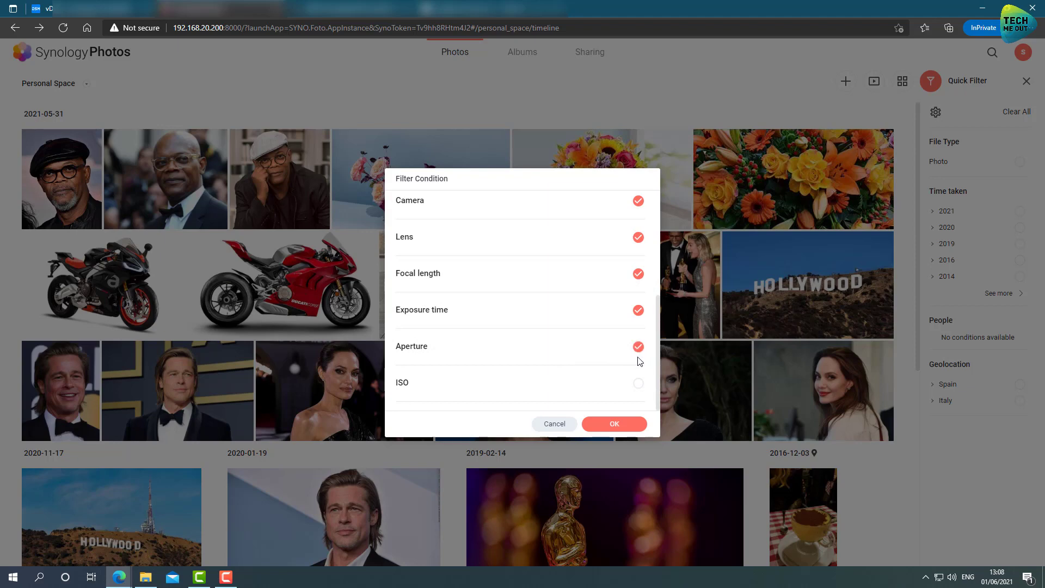
click(639, 384)
click(614, 424)
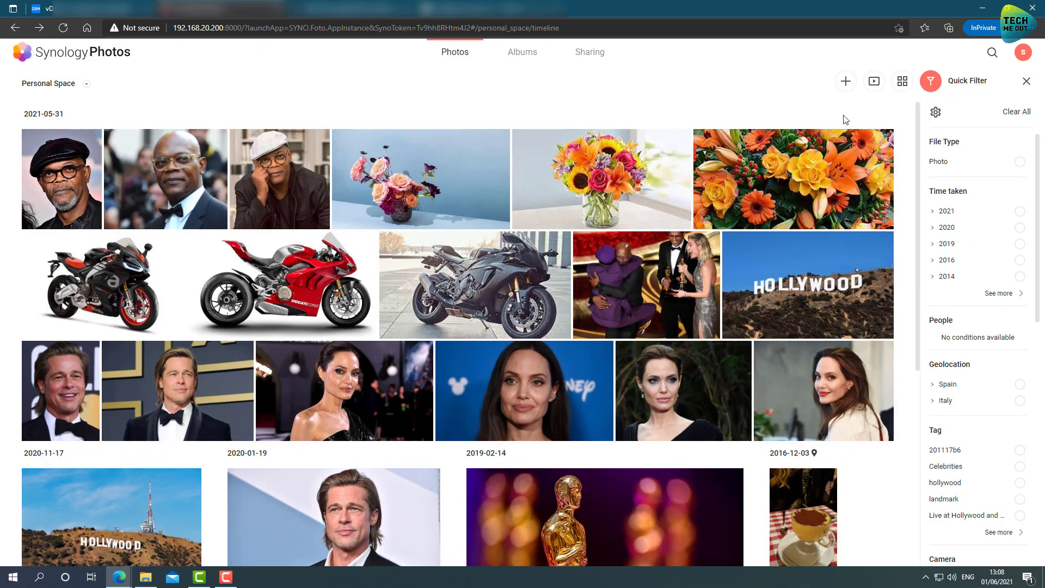
click(931, 81)
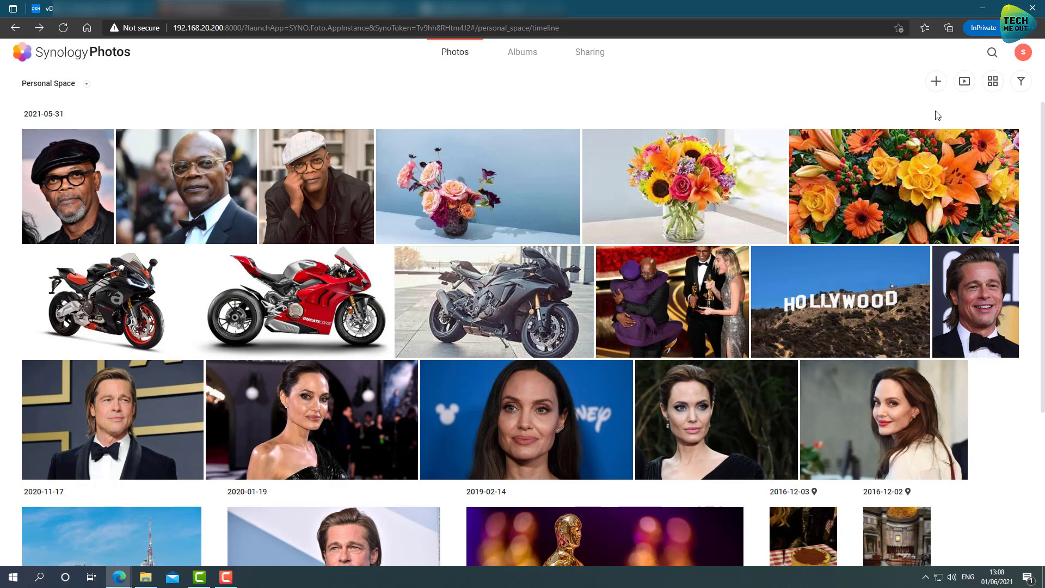
Browse the PhotoLibrary/2021/05 folder in Folder View and return to the timeline view
click(993, 88)
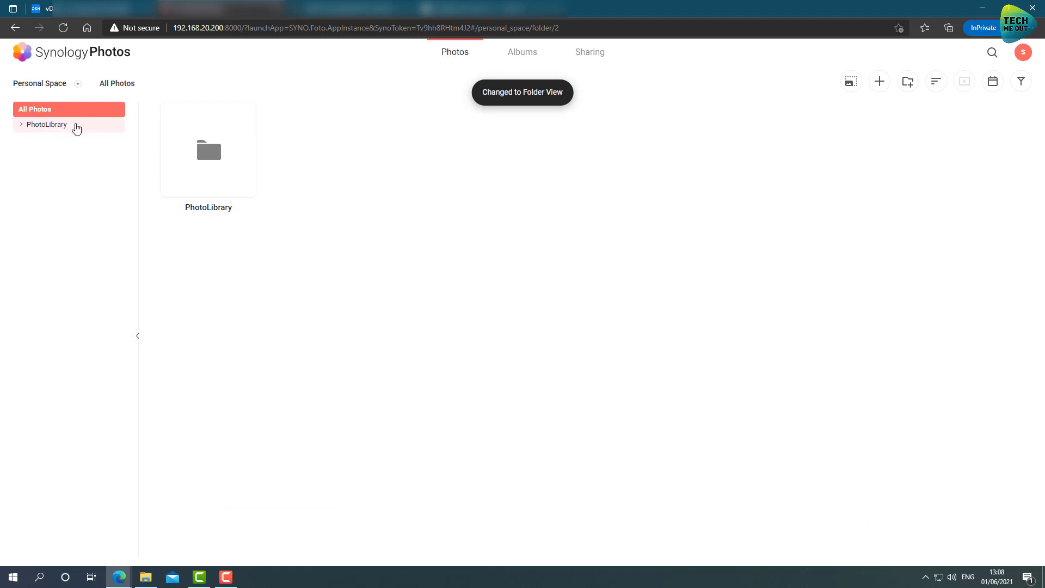
click(74, 127)
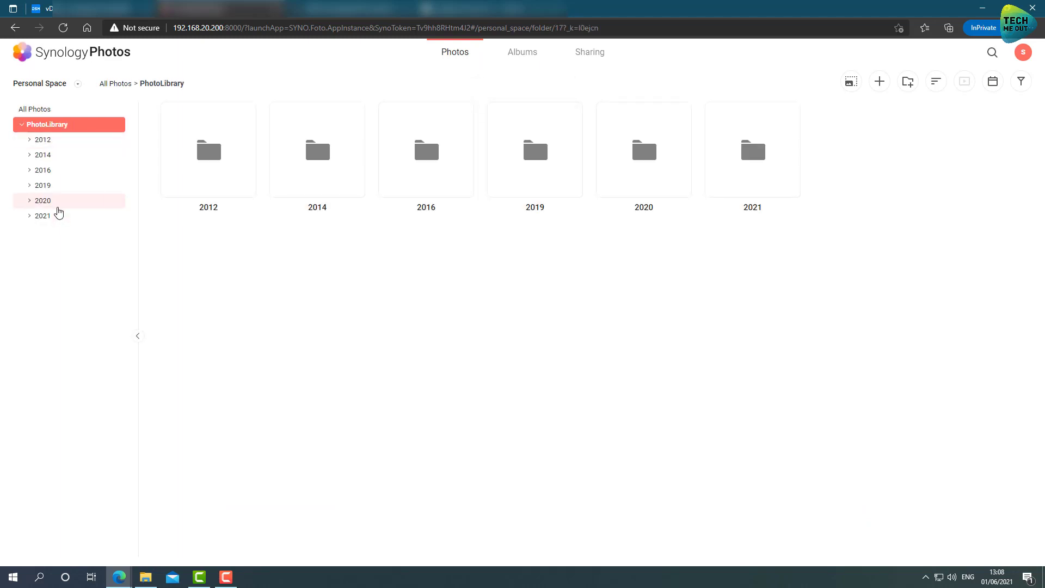
click(54, 217)
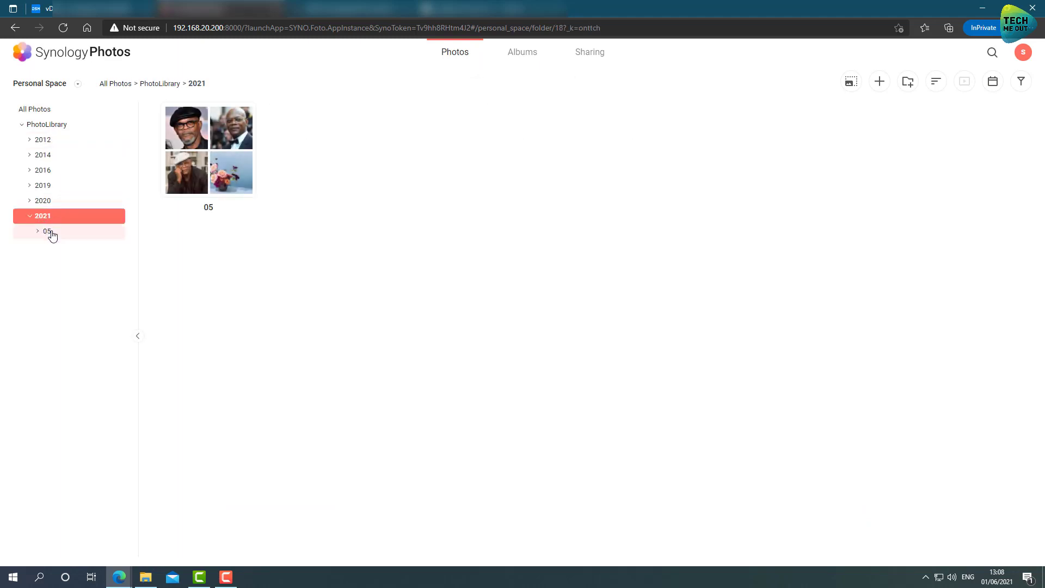
click(52, 234)
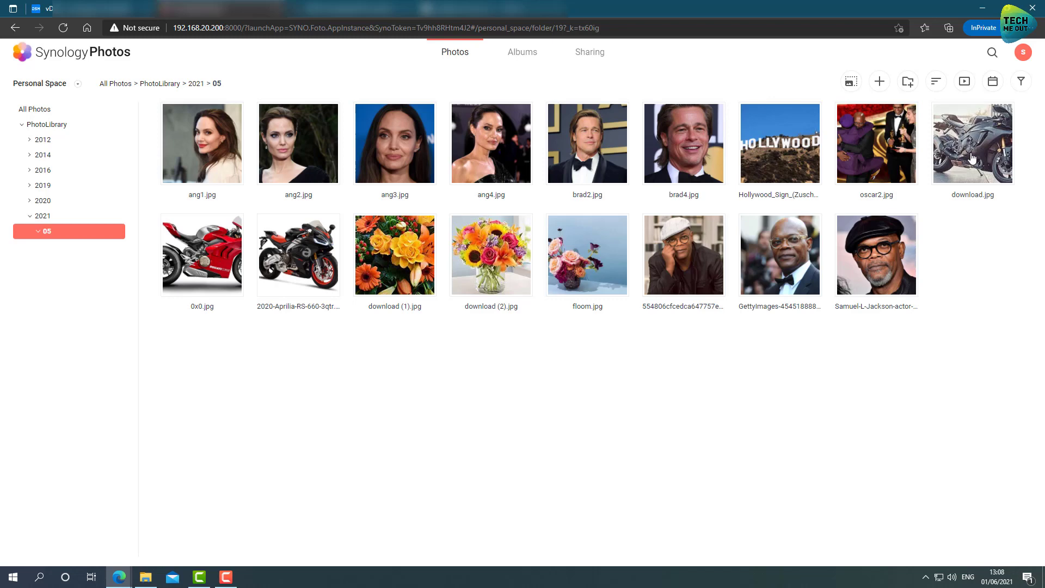
click(988, 84)
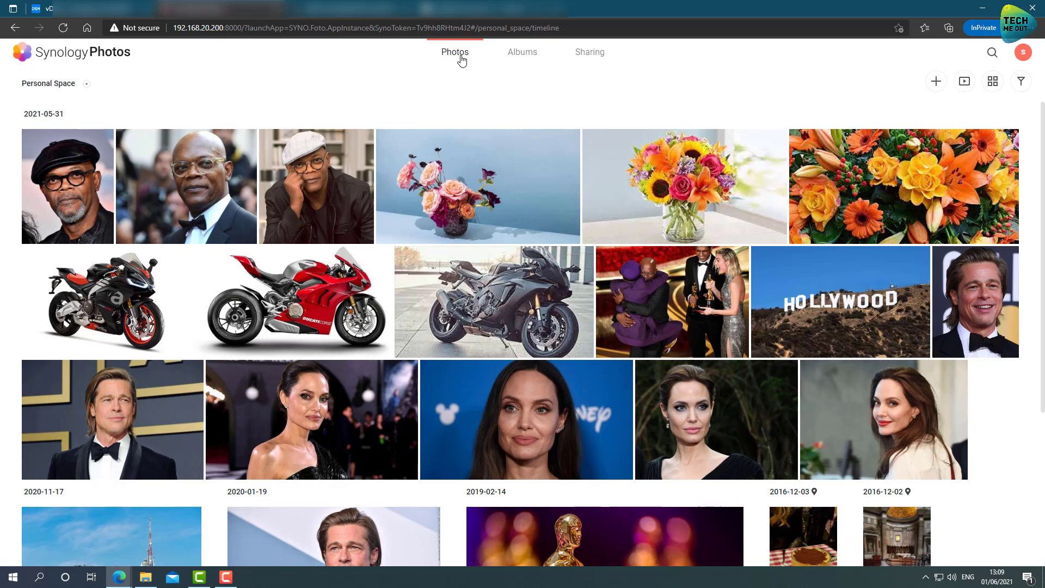
Open the People album and name the first recognized person "Bradd"
click(524, 59)
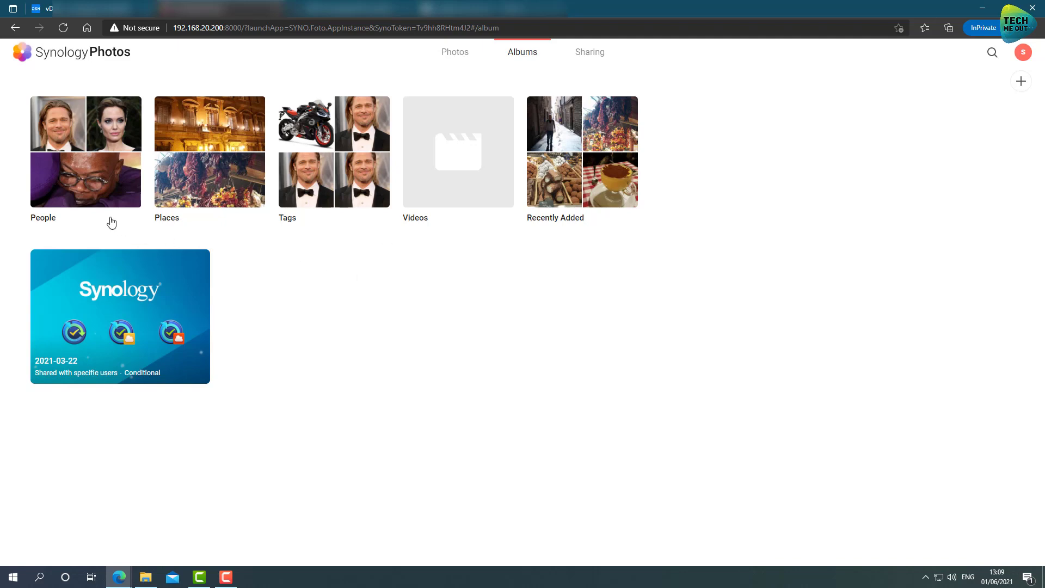
click(74, 188)
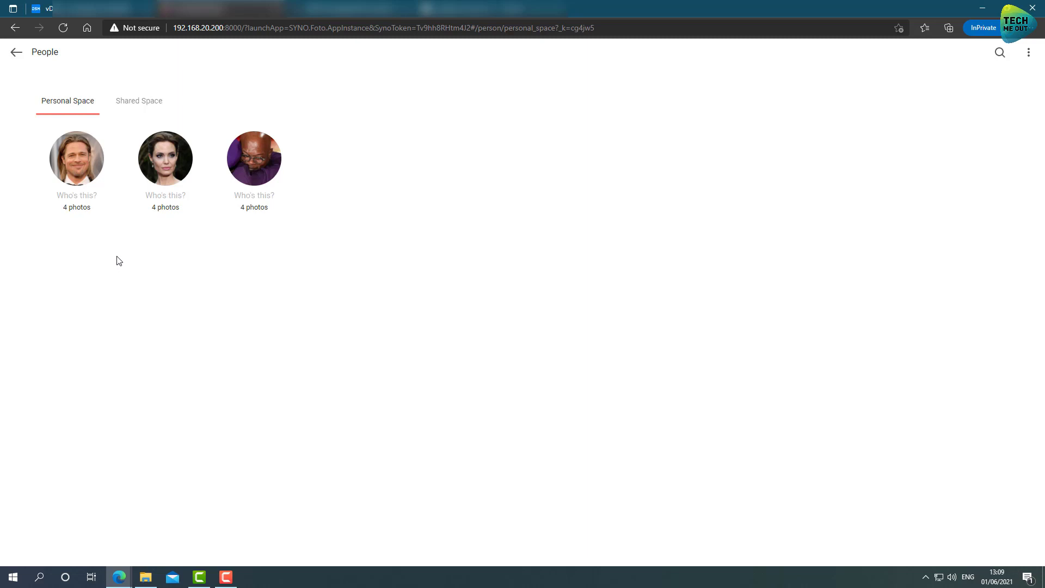
click(80, 196)
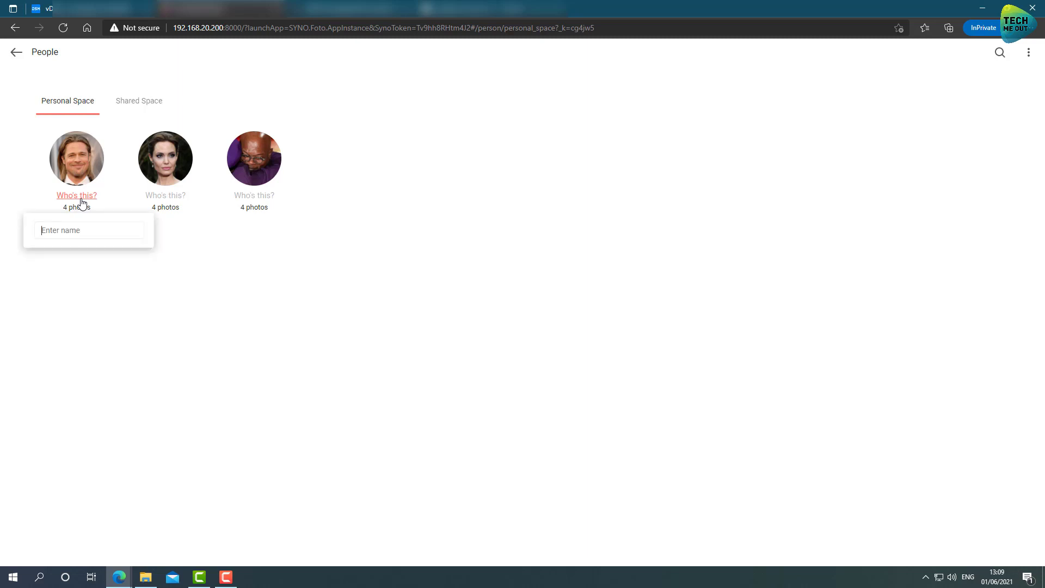
text(Bradd)
key(Return)
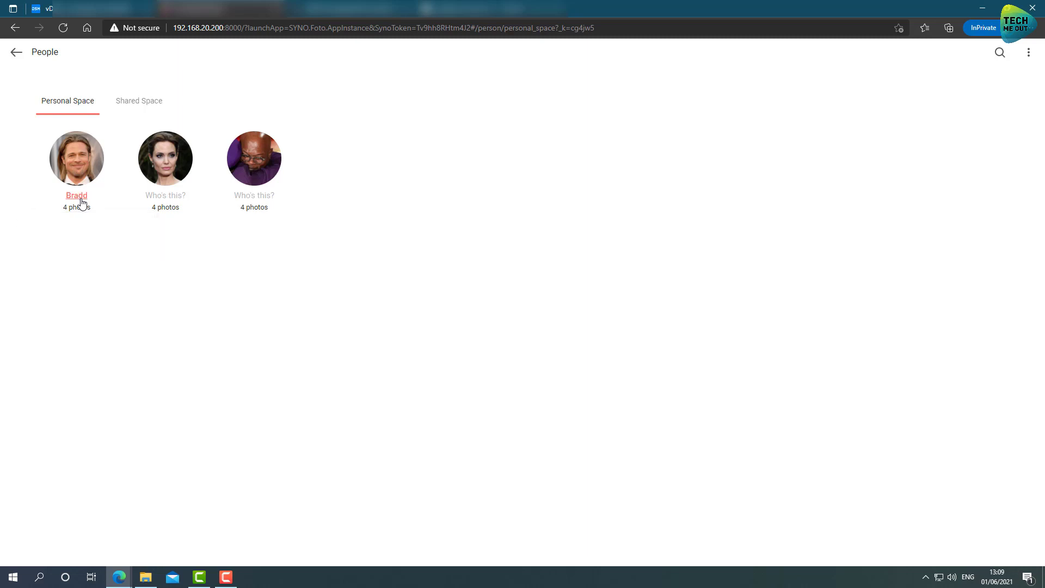
Name the second recognized person in the People album "Angelina"
click(156, 200)
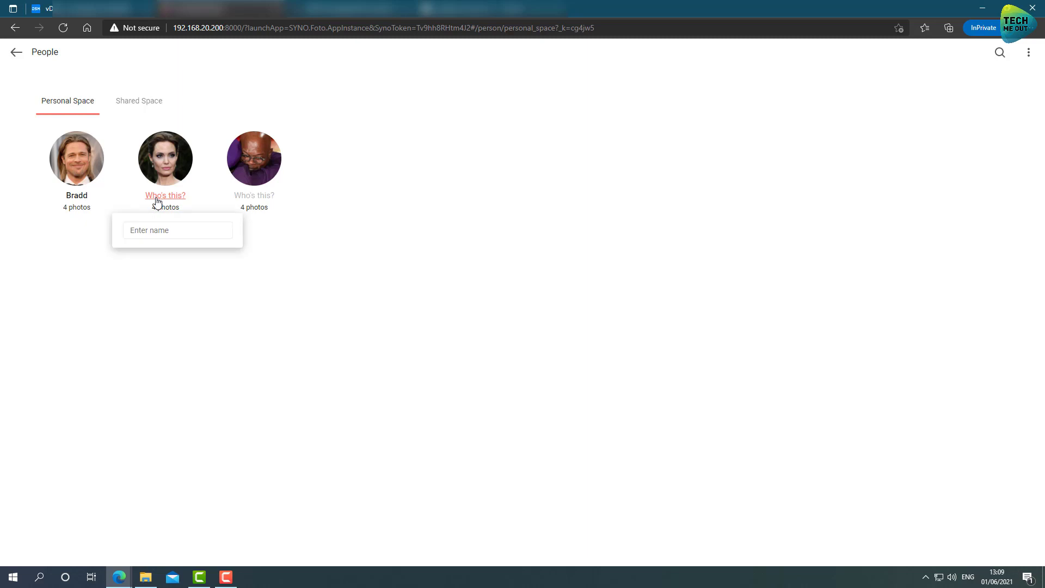
text(Angelina)
key(Return)
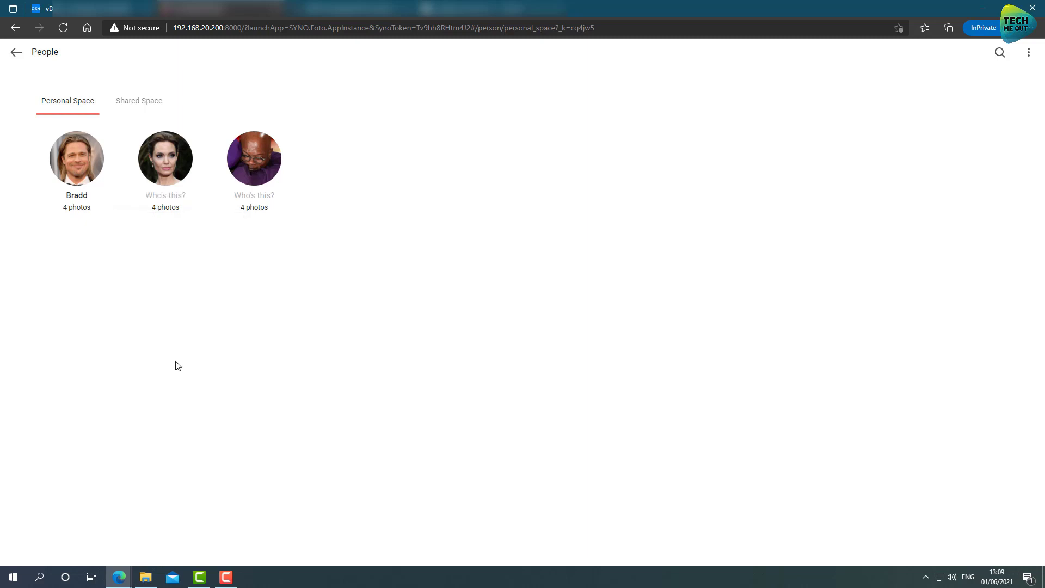
Enter "Angelina" as the name of the second person under Personal Space in the People album
click(152, 199)
text(A)
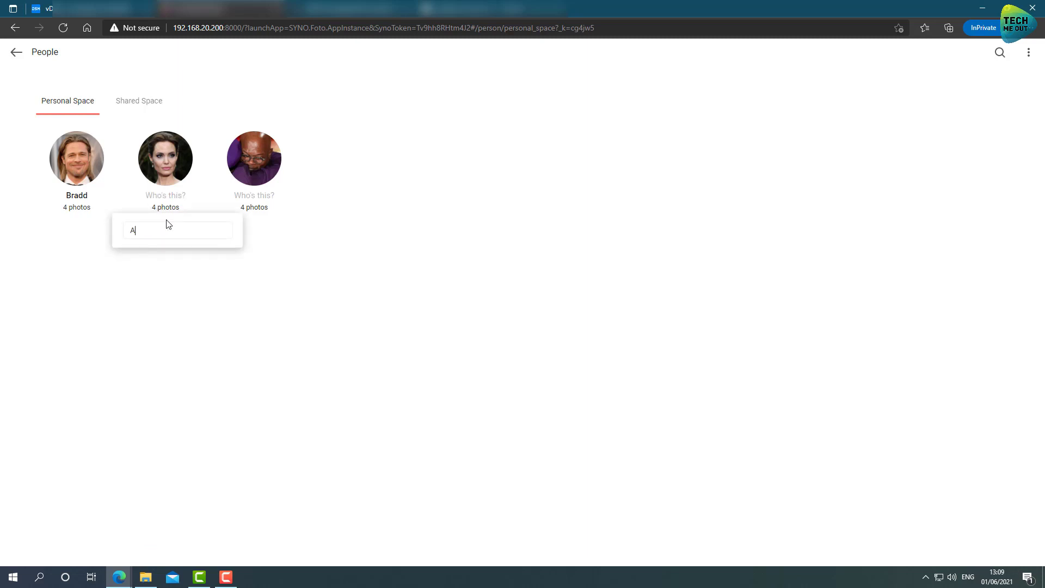
text(ngelina)
key(Return)
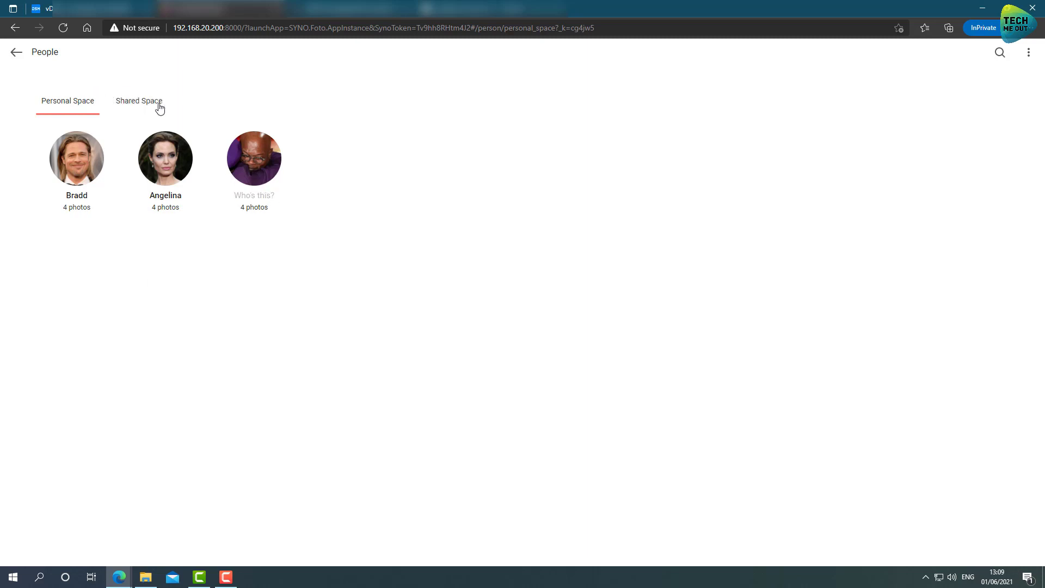
Leave and reopen the People album, and go back to the Personal Space photo timeline
click(13, 60)
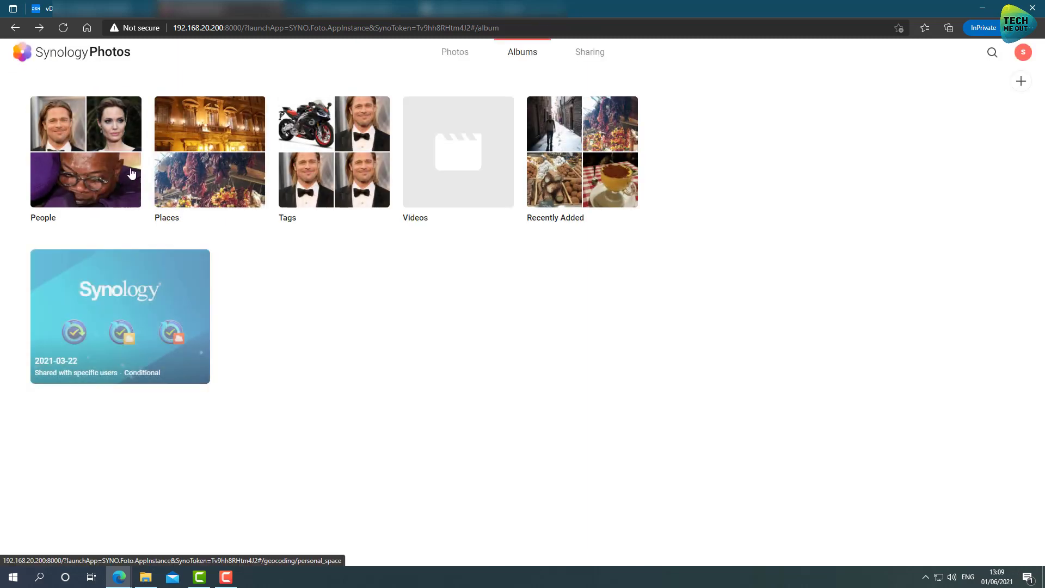
click(69, 160)
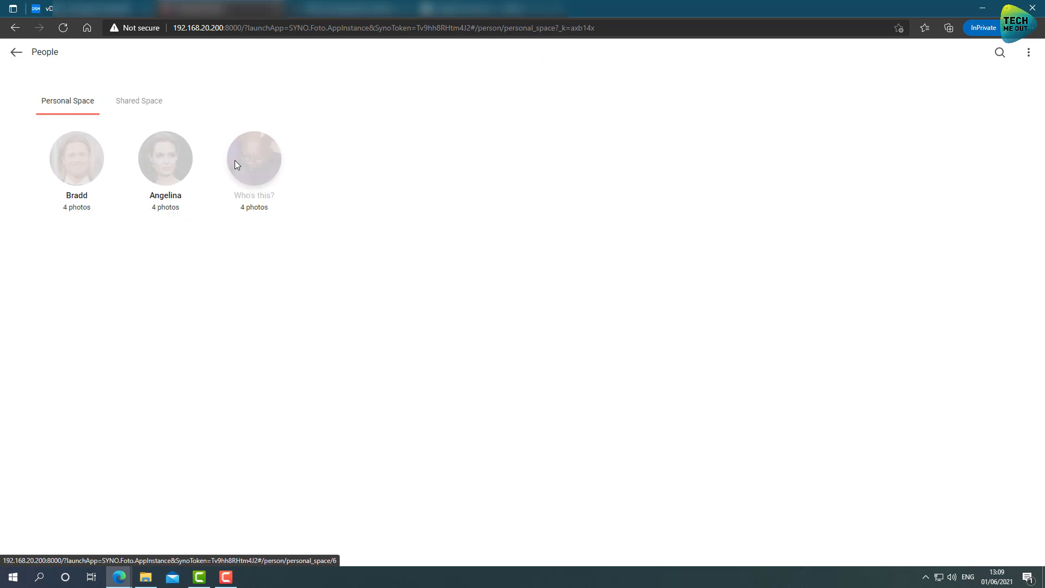
click(17, 52)
click(455, 61)
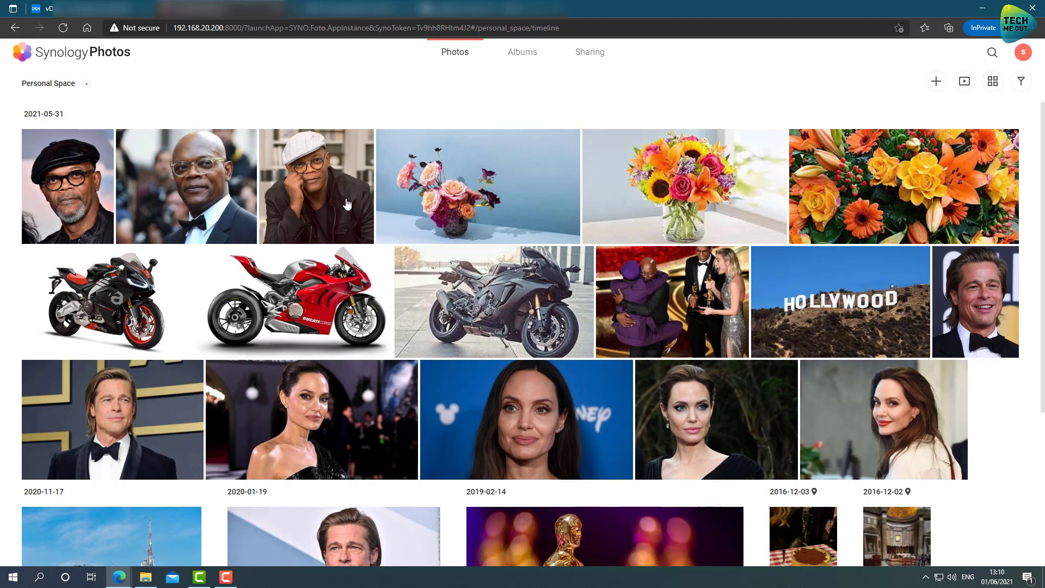
Open the third, unnamed person in the People album, name them "Samuel", and return to the albums overview
click(522, 54)
click(97, 179)
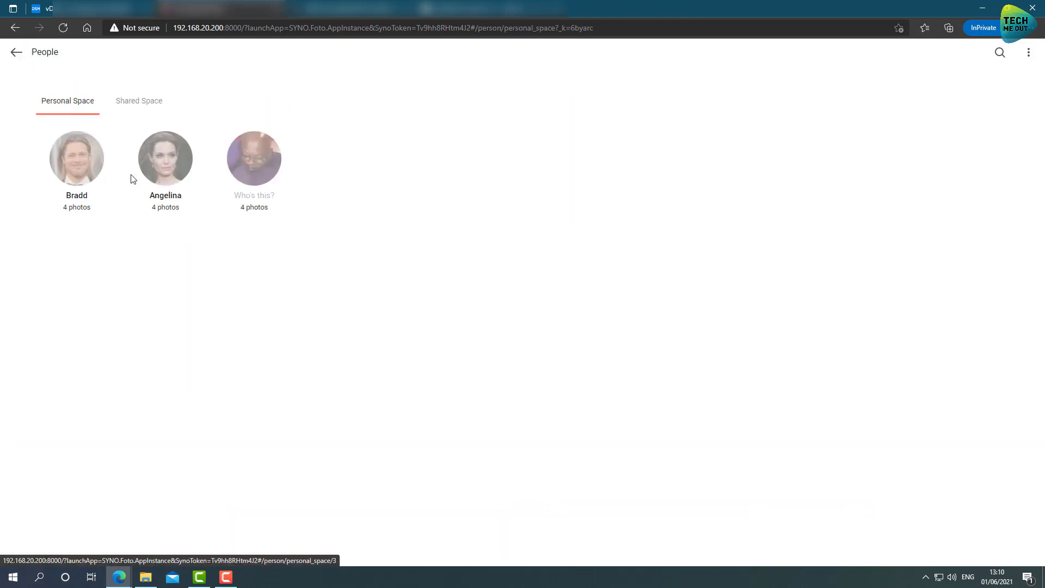
click(259, 172)
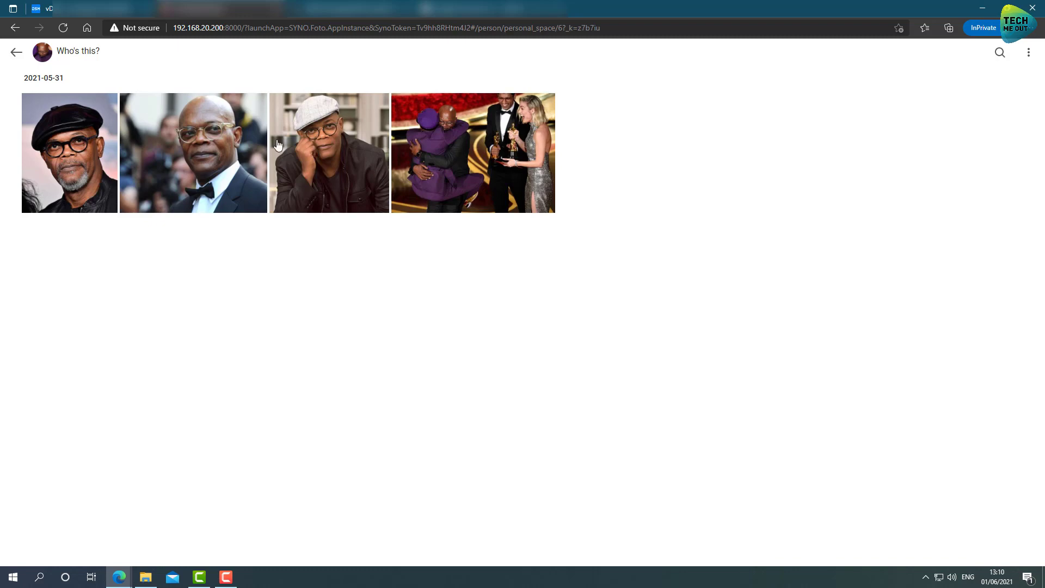
click(85, 59)
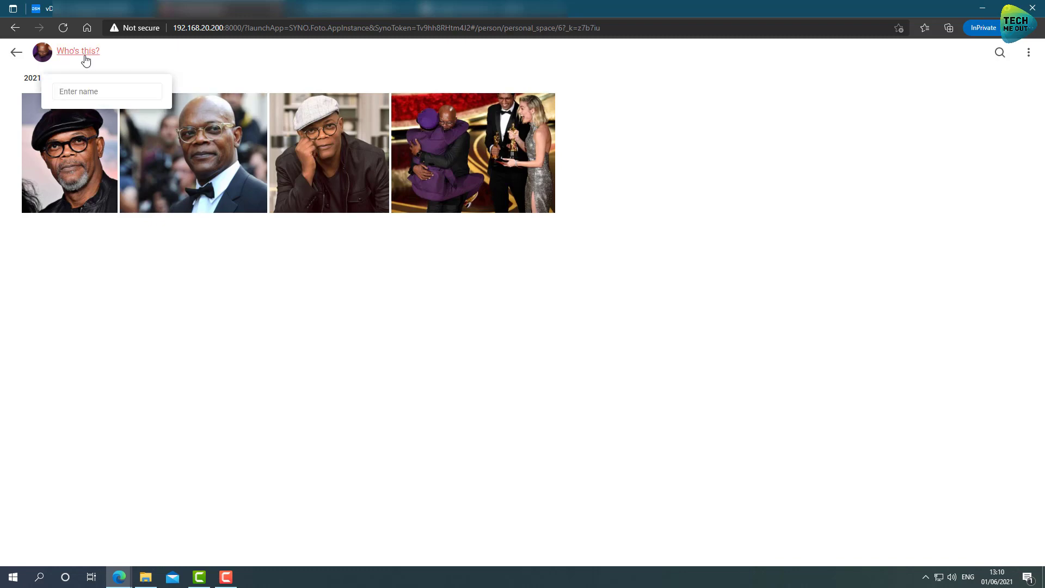
text(Samuel)
key(Return)
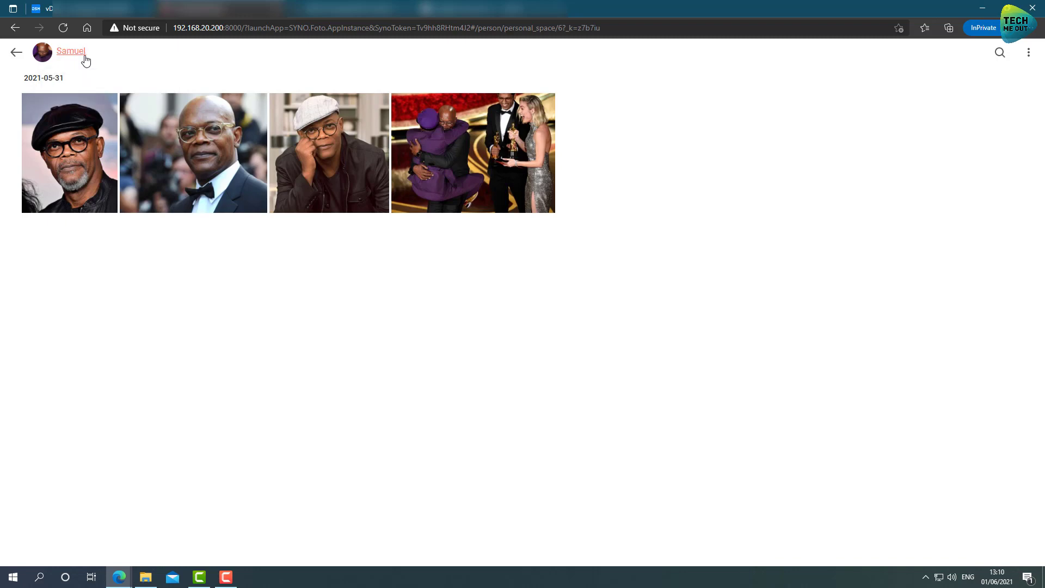
click(15, 54)
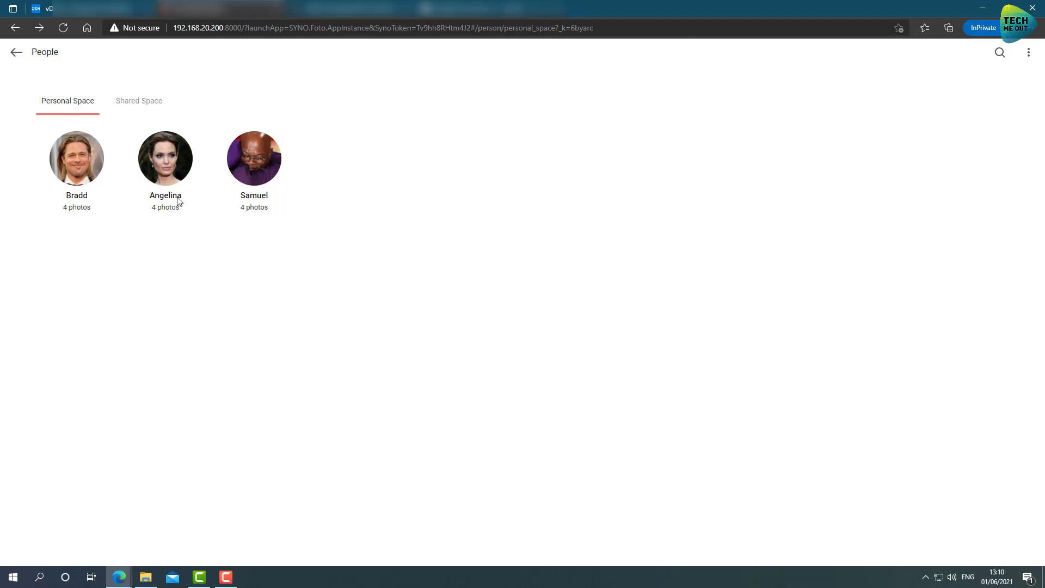
click(15, 53)
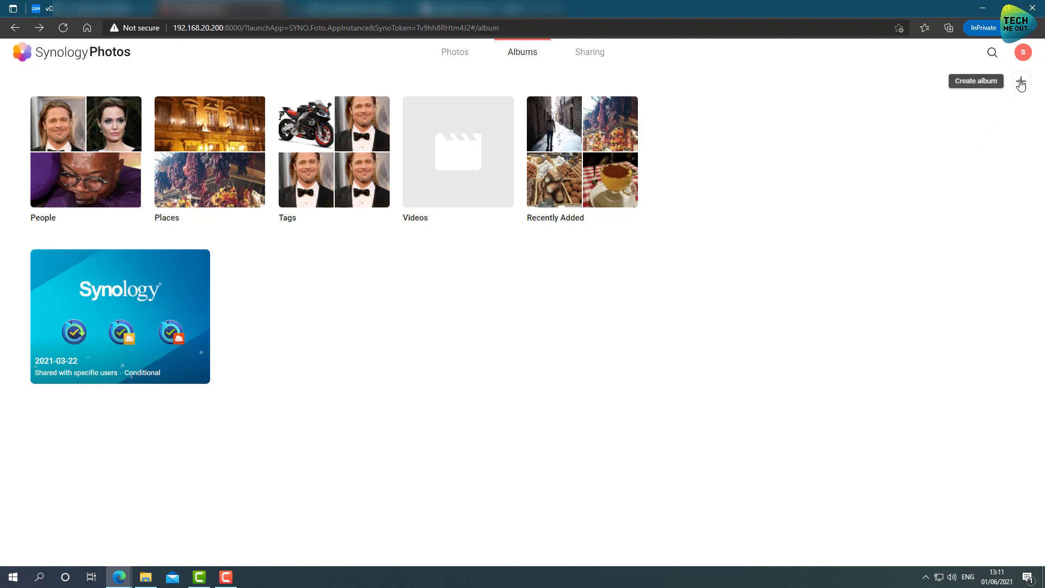
Start a new album based on conditions and name it "Brad Album"
click(1021, 83)
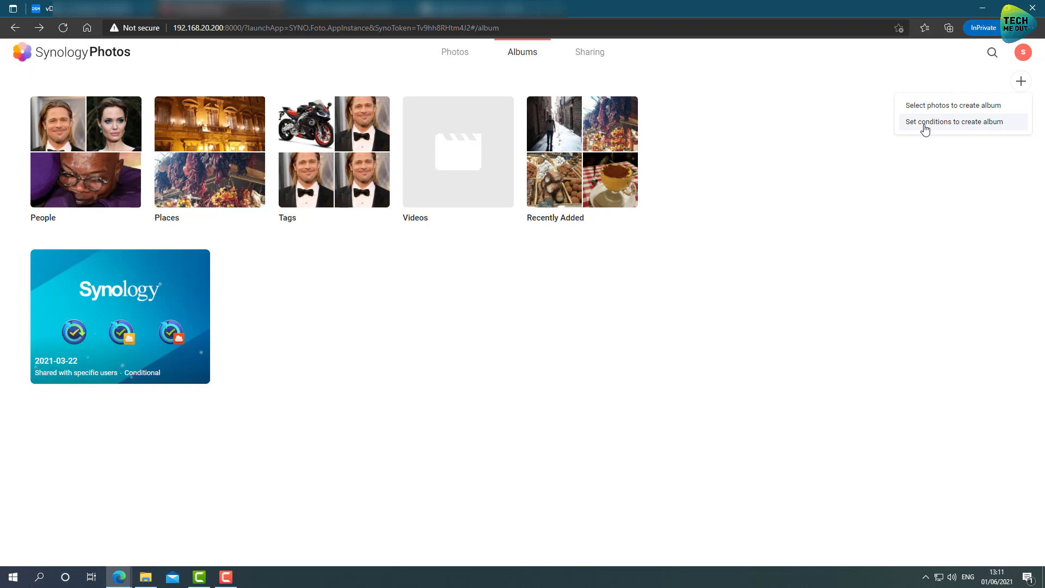
click(924, 122)
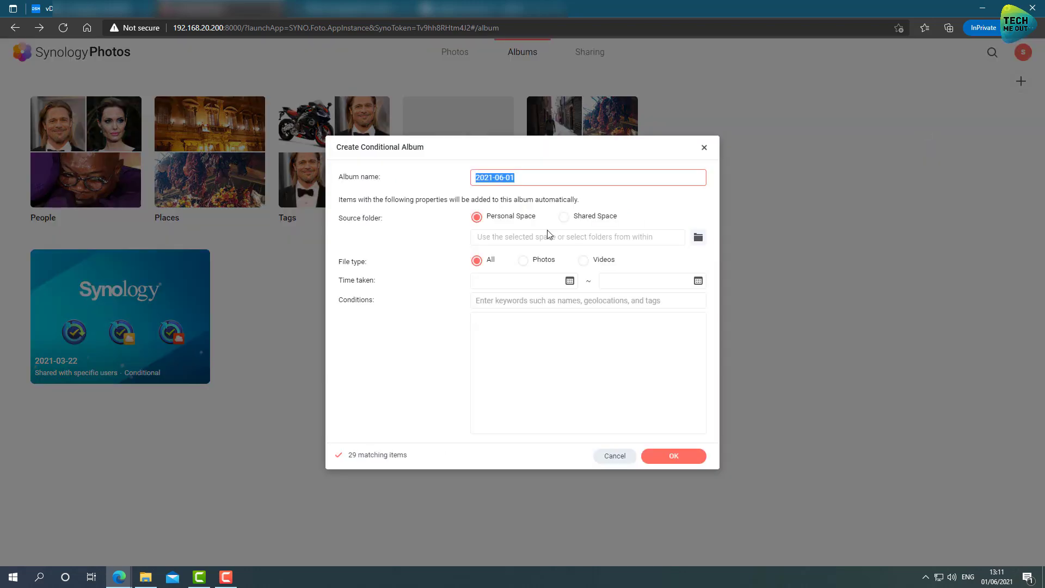
text(Brad )
text(Al)
text(d)
text(bum)
Add the recognized person Bradd as the album's condition and create the conditional album
click(488, 301)
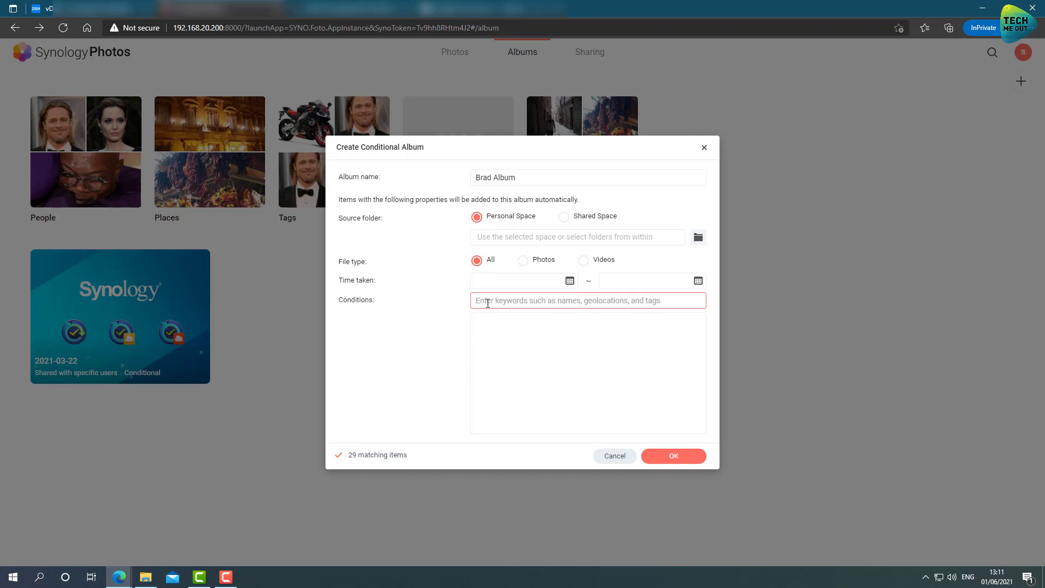
text(bra)
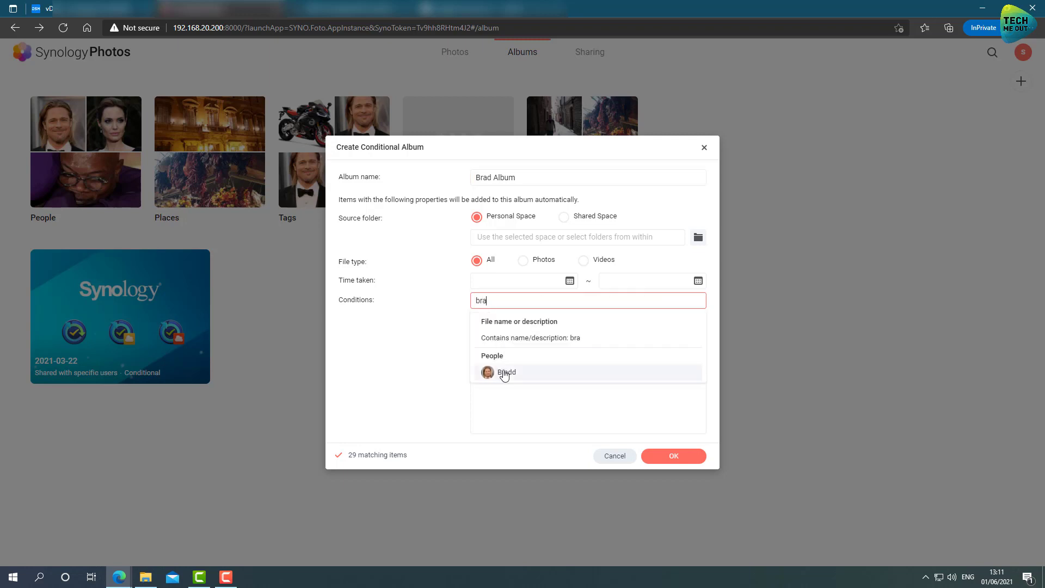
click(505, 380)
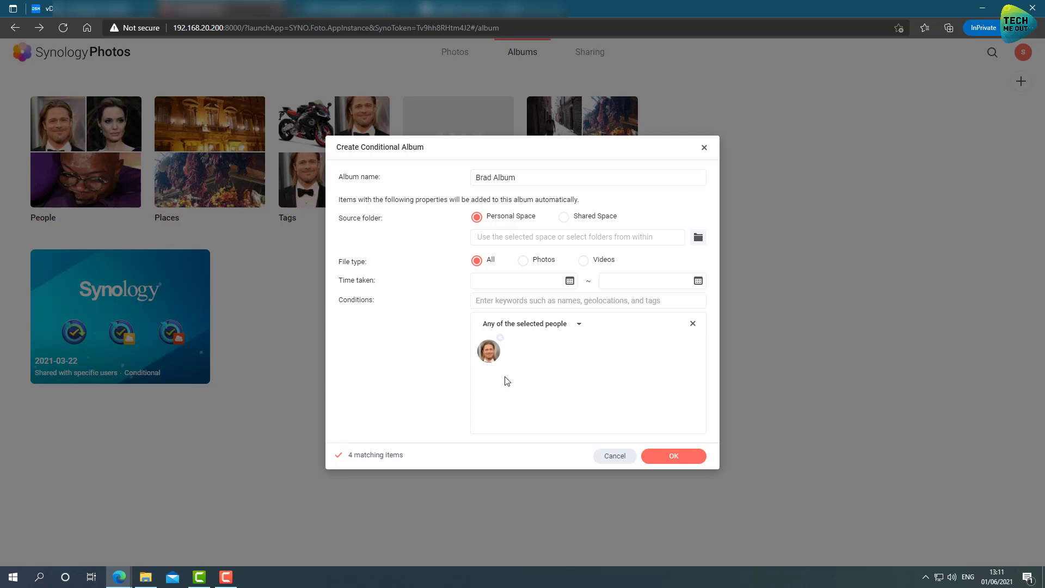
click(674, 456)
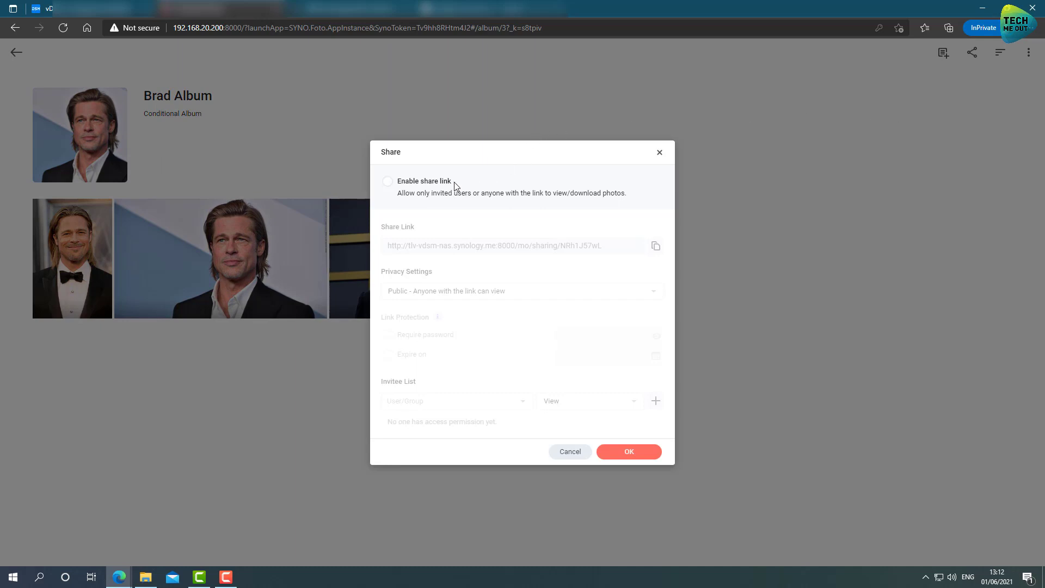
Enable the share link for Brad Album and set its privacy to "Private - Only invitees can access"
click(388, 181)
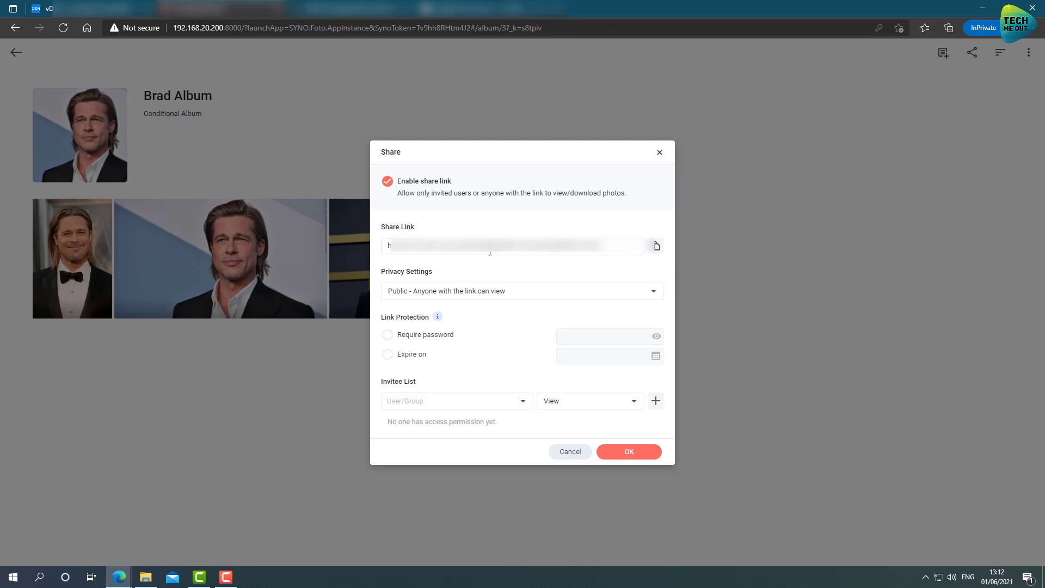
click(552, 301)
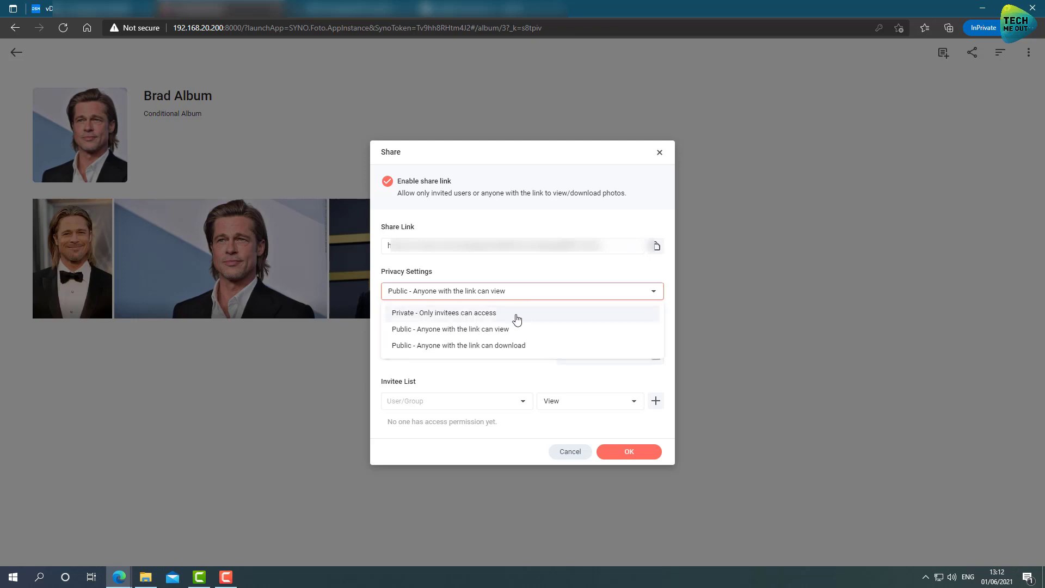
click(441, 318)
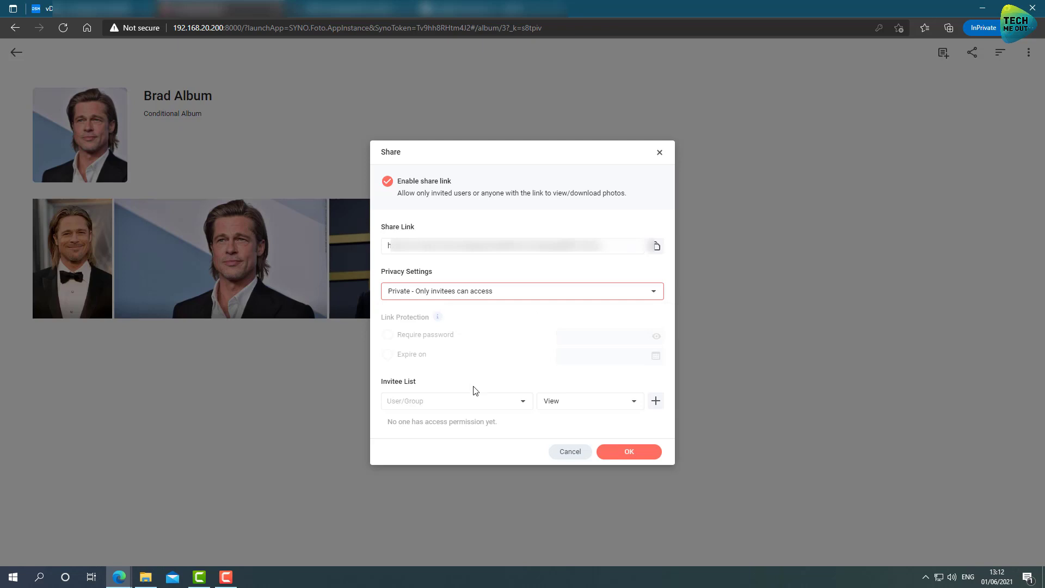
Add User 1 to the invitee list with View permission
click(470, 406)
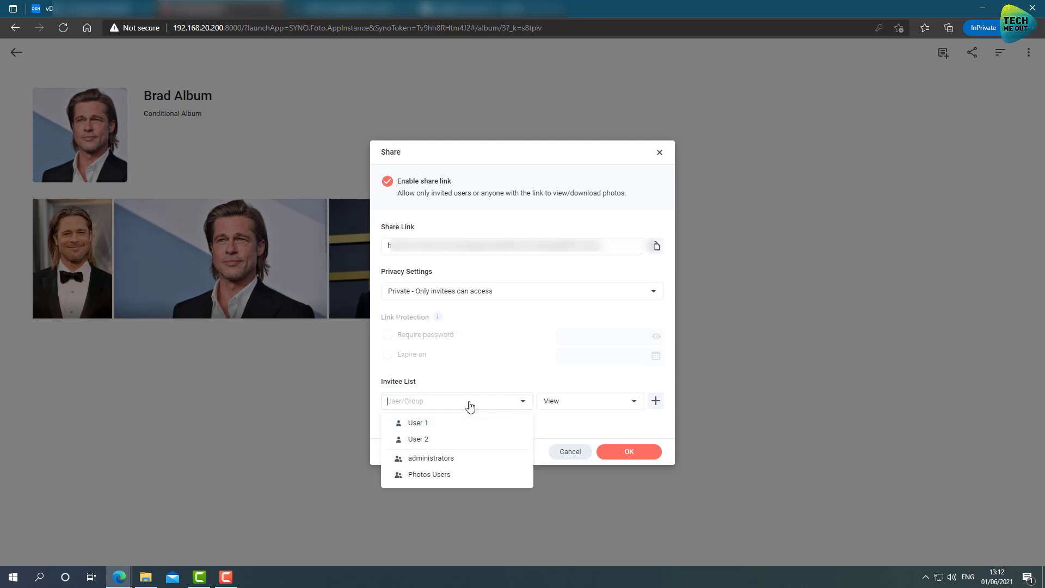
click(493, 383)
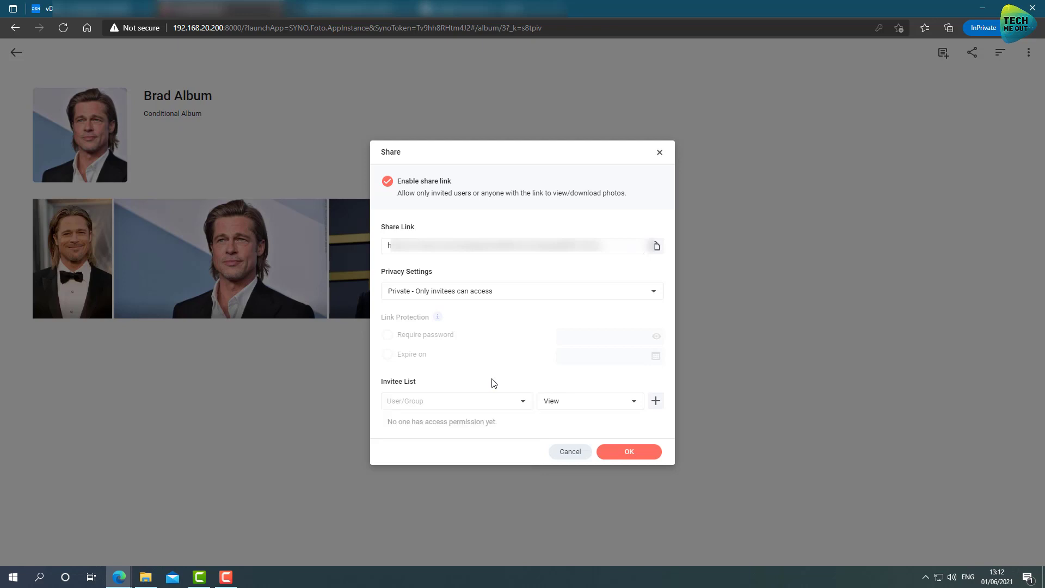
click(484, 405)
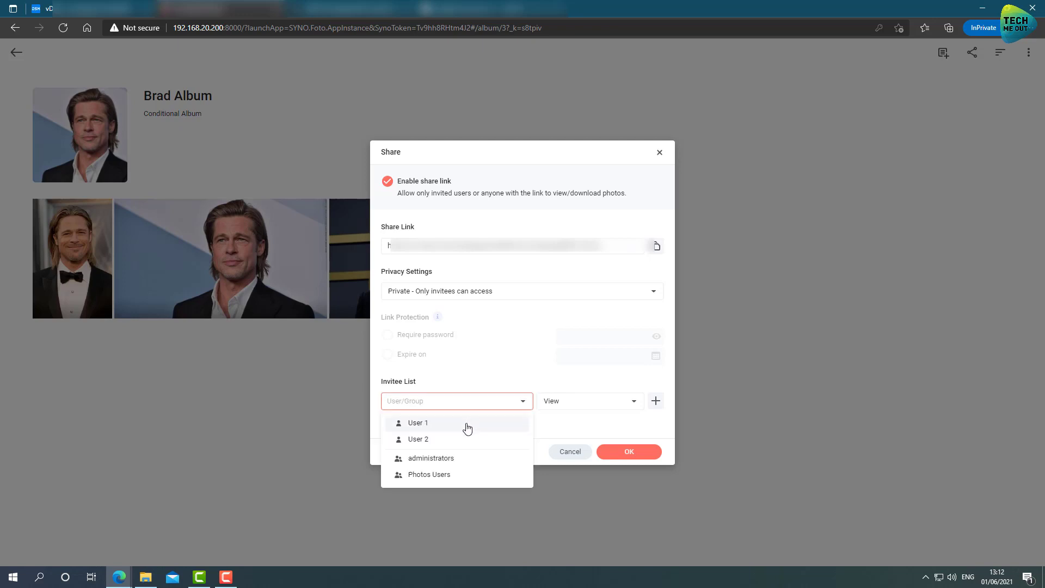
click(467, 424)
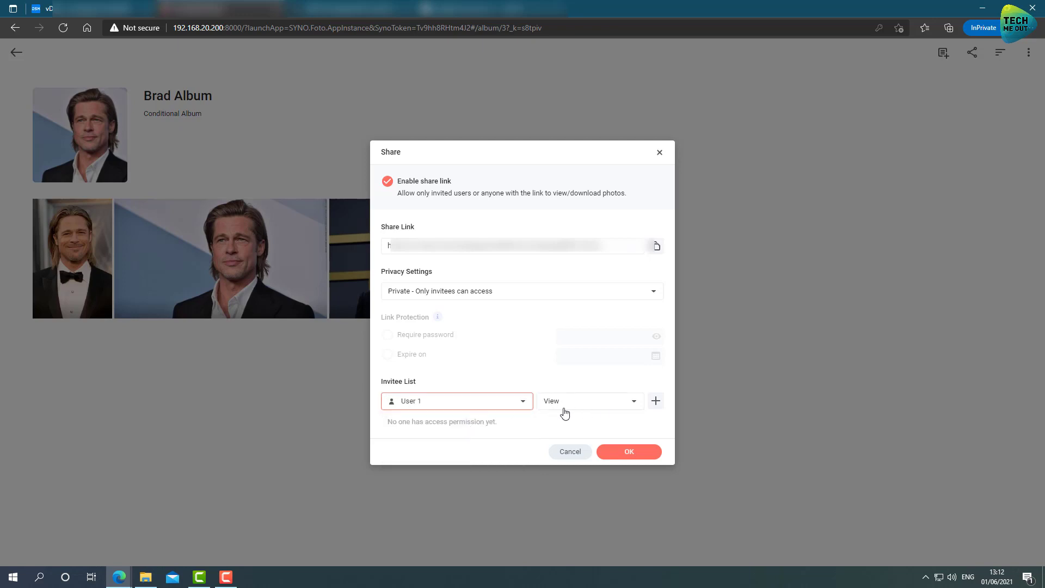
click(655, 400)
Choose User 2 with Download permission as another invitee, and leave the sharing settings without saving
click(450, 406)
click(433, 427)
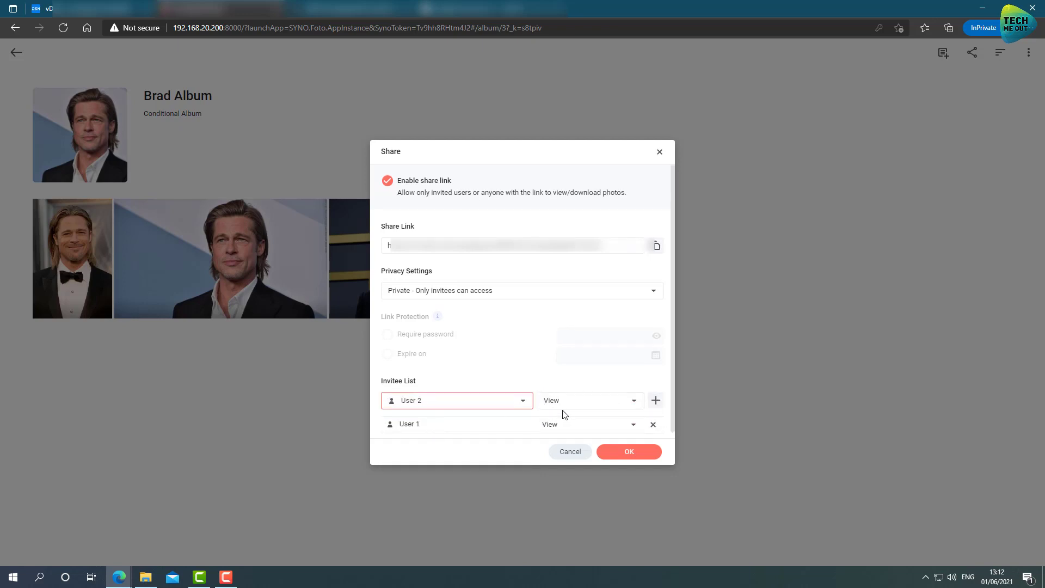
click(569, 413)
click(560, 439)
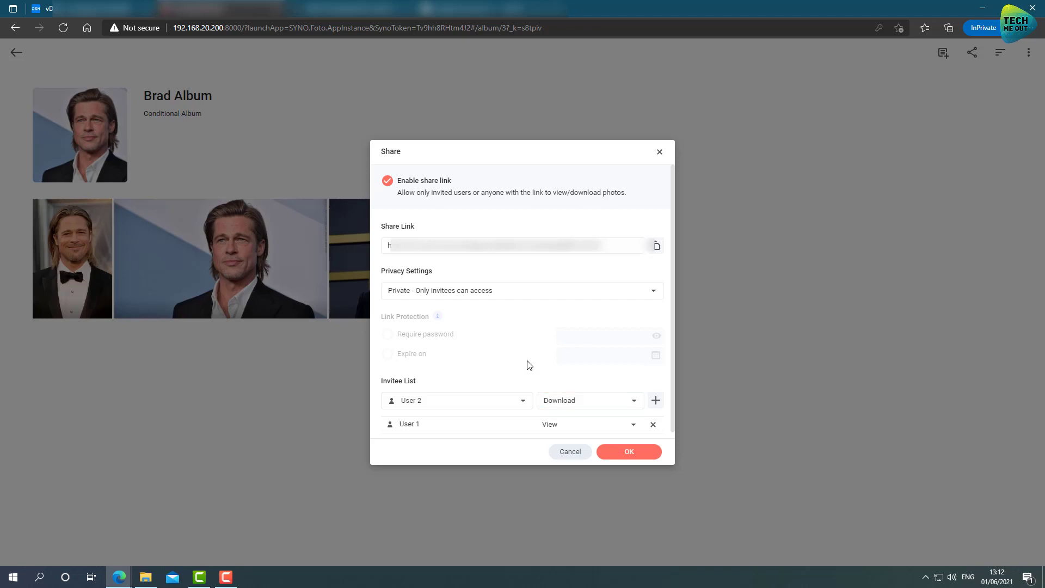
scroll(523, 362, down, 1)
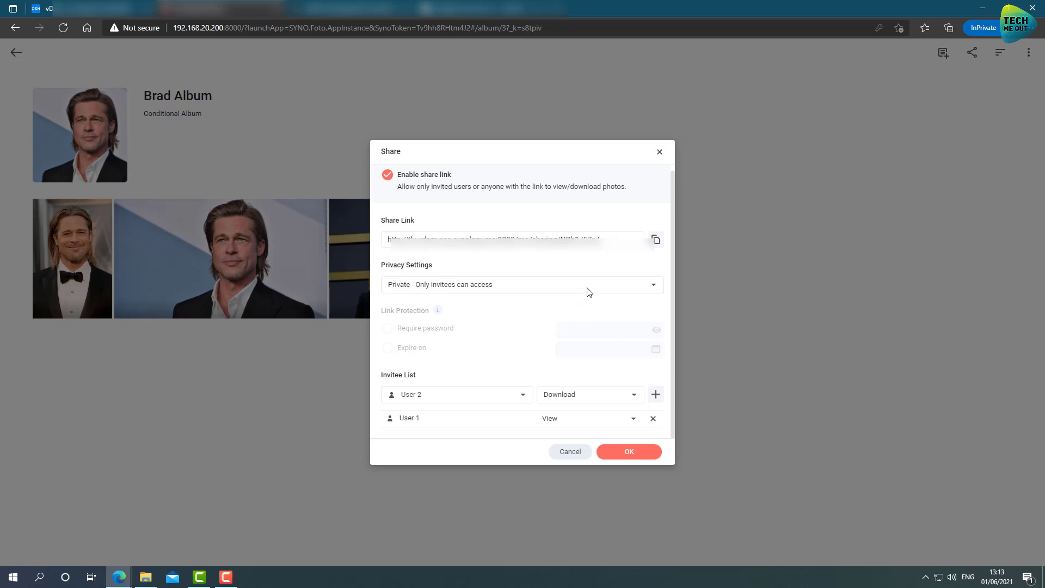
click(660, 152)
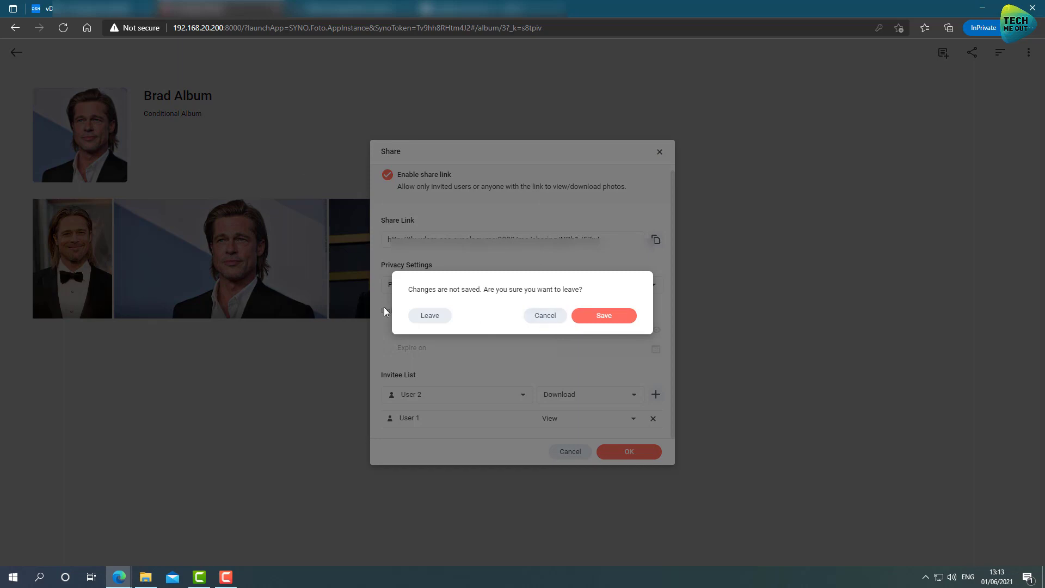
click(419, 317)
Open the Places album from the albums overview and view the Municipio Roma I and Gothic Quarter, Barcelona photos
click(16, 54)
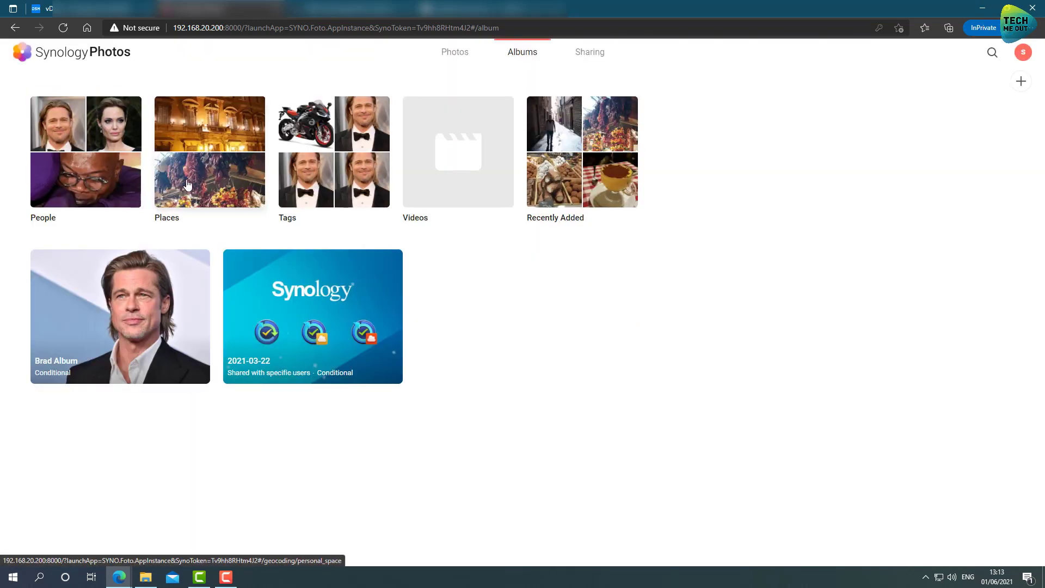
click(187, 185)
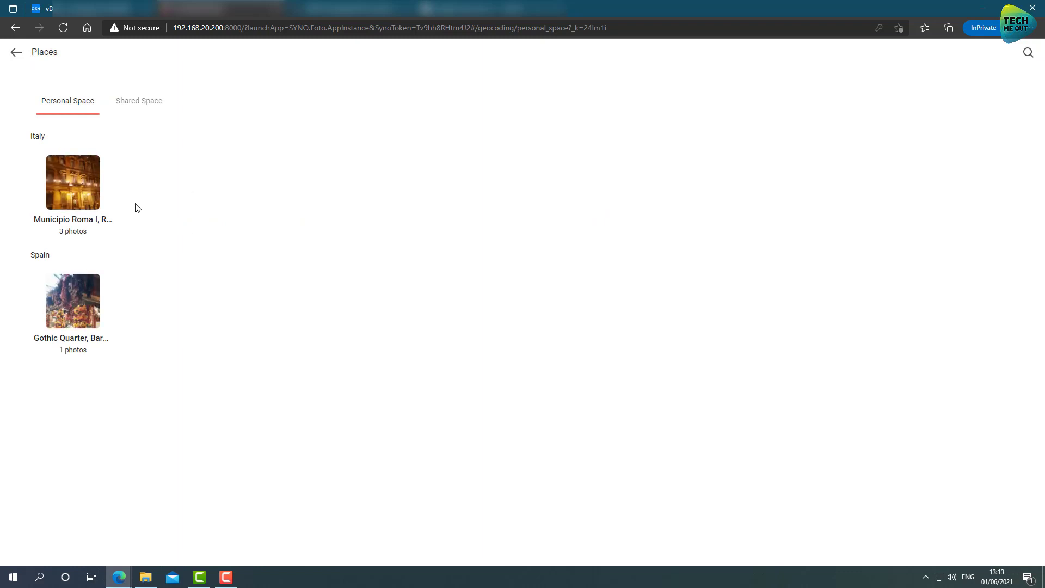
click(75, 196)
click(15, 51)
click(66, 296)
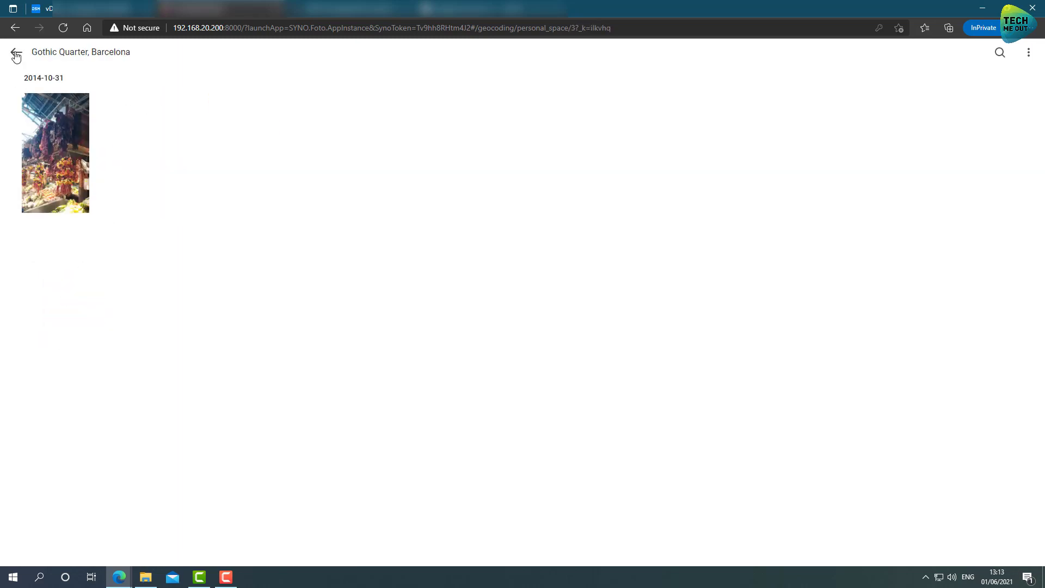
click(16, 55)
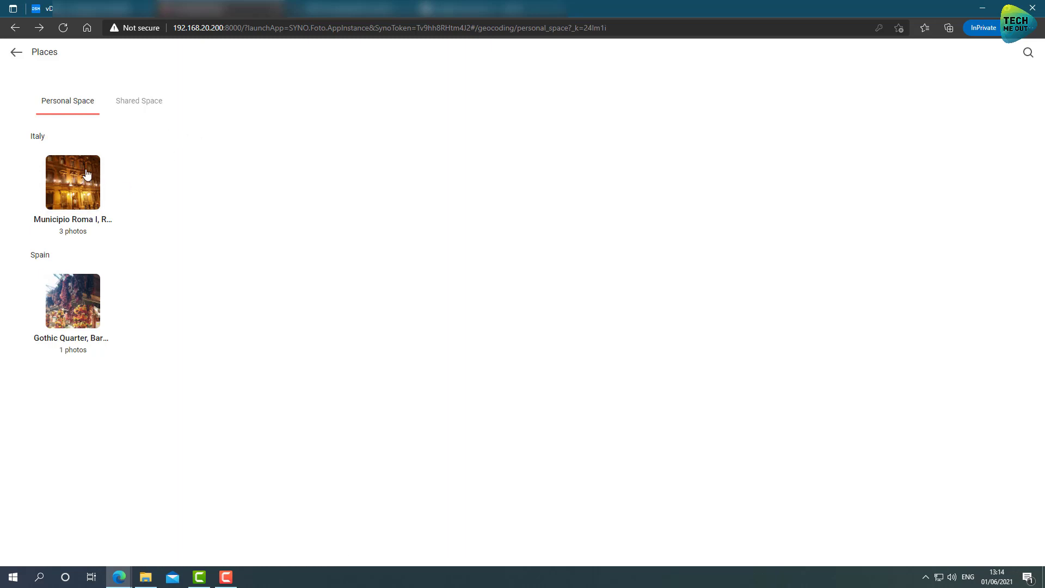
View the Personal Space tags in the Tags album and return to the albums overview
click(16, 53)
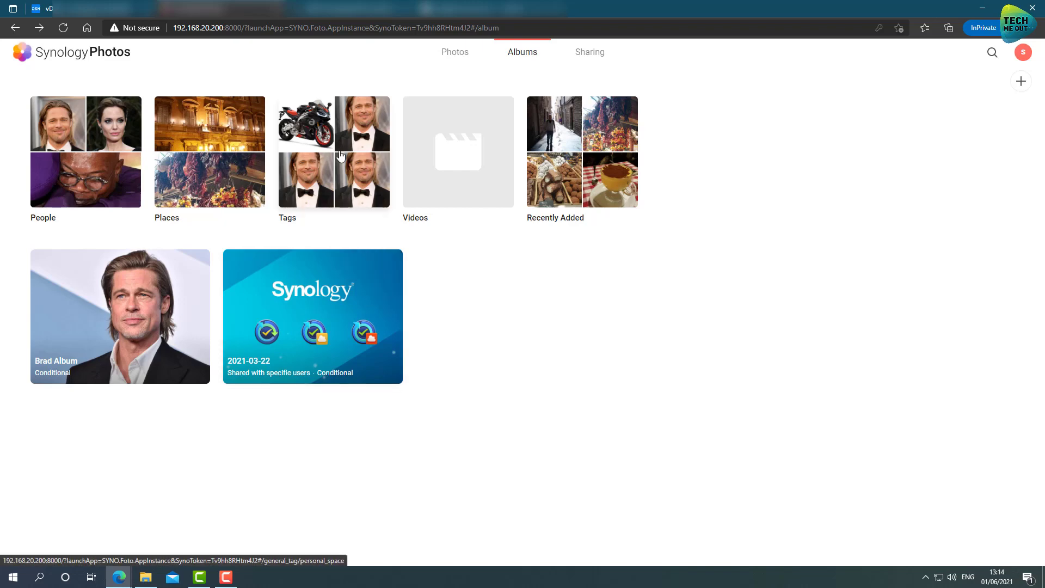
click(340, 156)
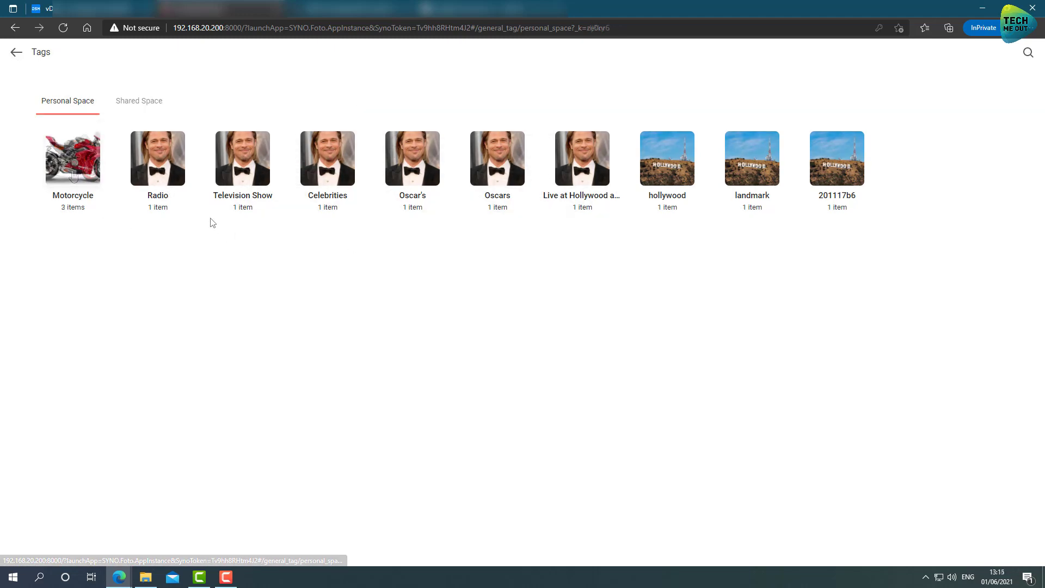
click(15, 53)
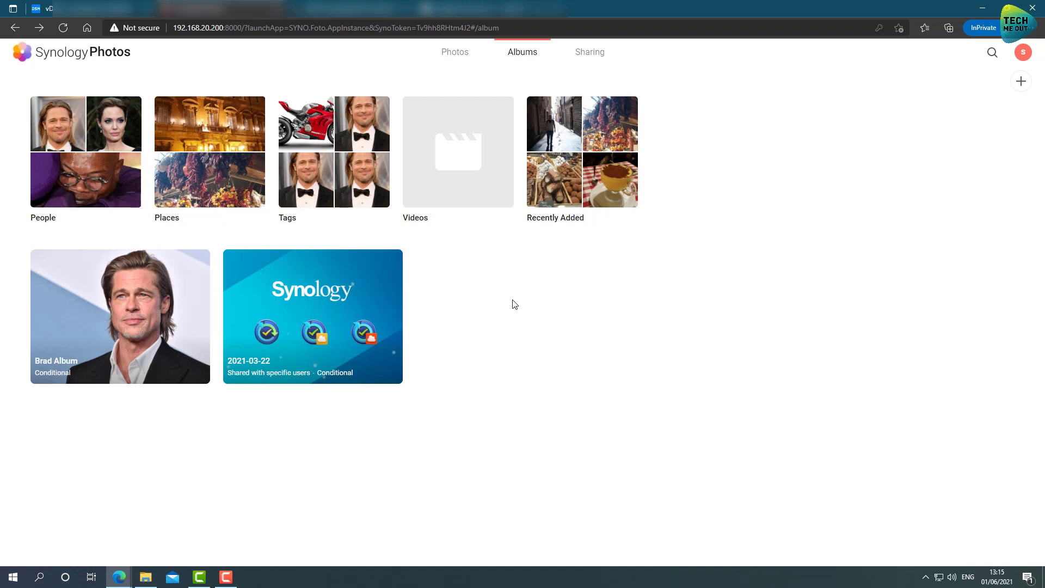
View the Shared Space photos in the Photos timeline and return to the Personal Space
click(455, 53)
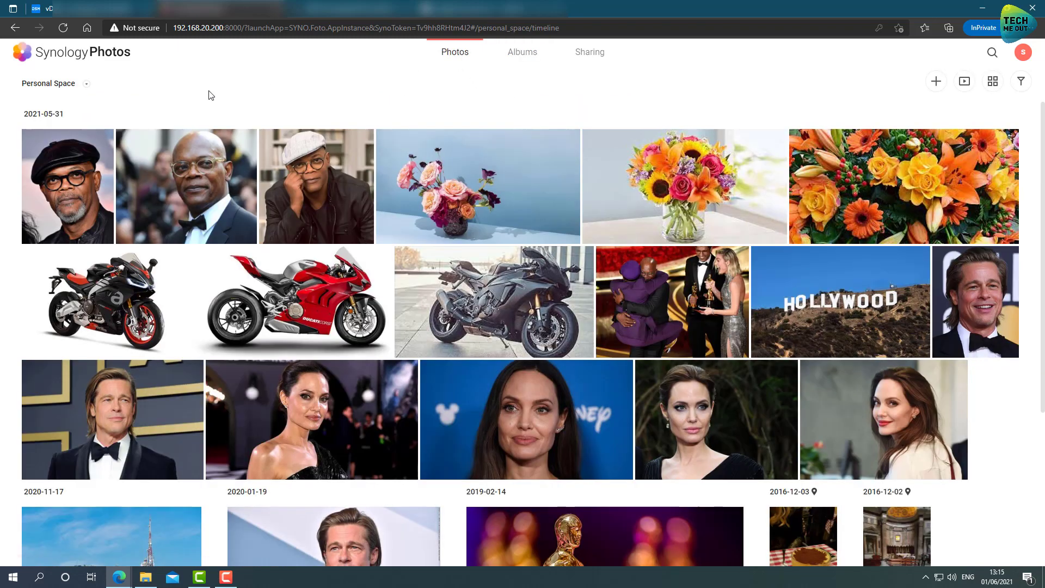
click(31, 86)
click(38, 122)
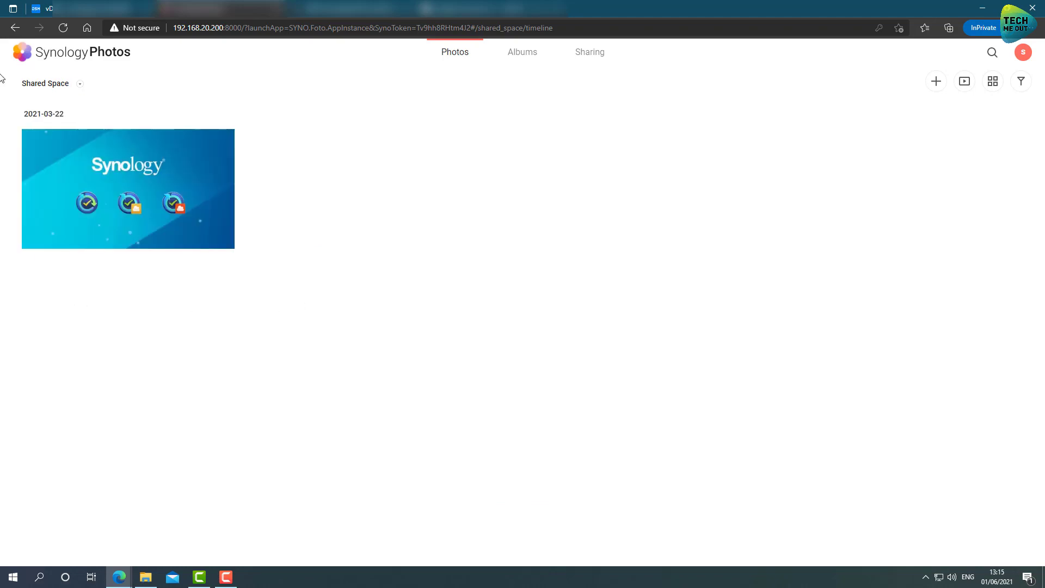
click(79, 84)
click(64, 105)
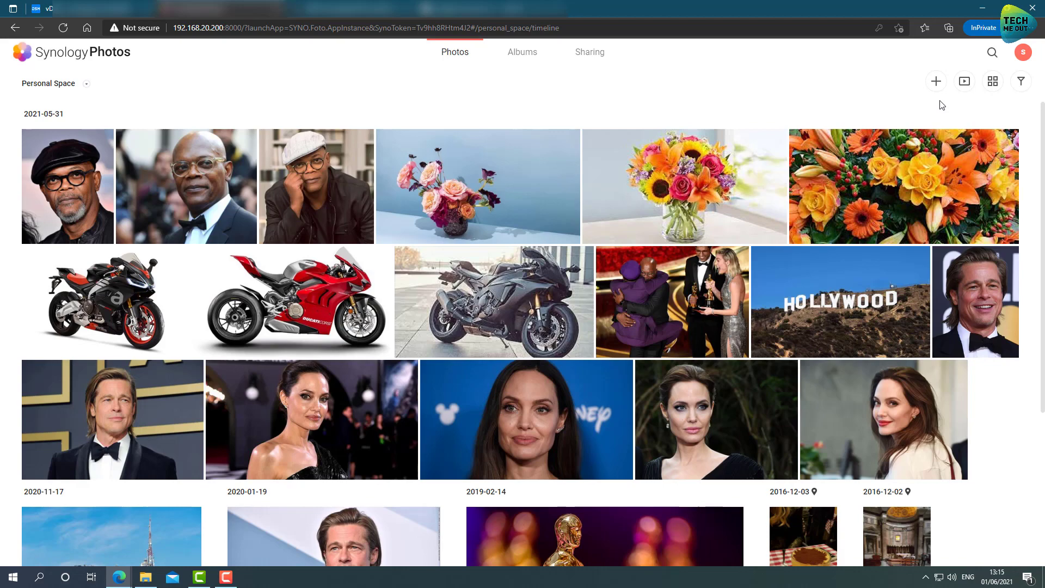
Review the advanced settings and the Shared Space access permissions, and close the settings without saving
click(1021, 54)
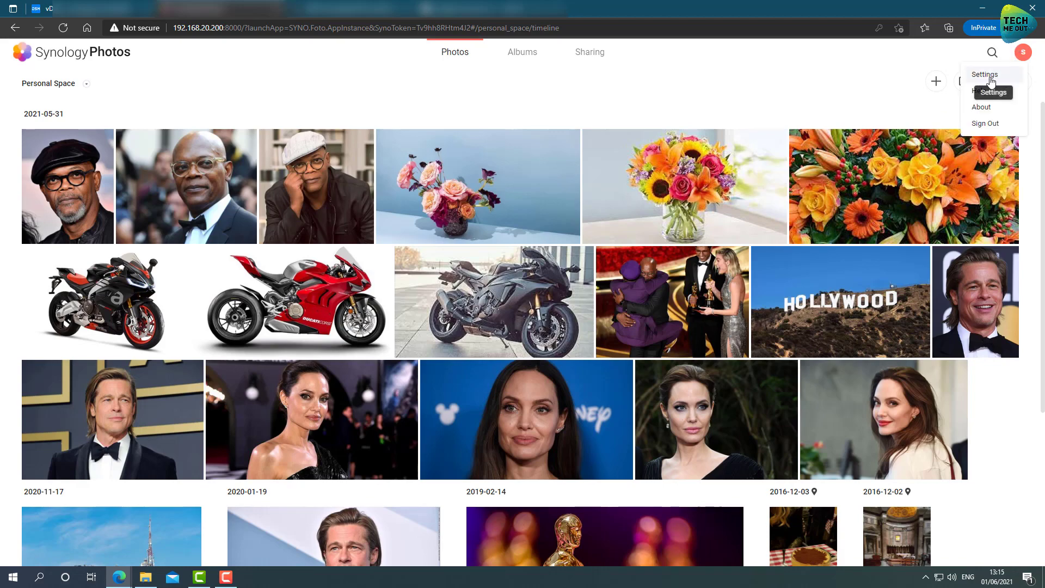
click(990, 80)
click(456, 181)
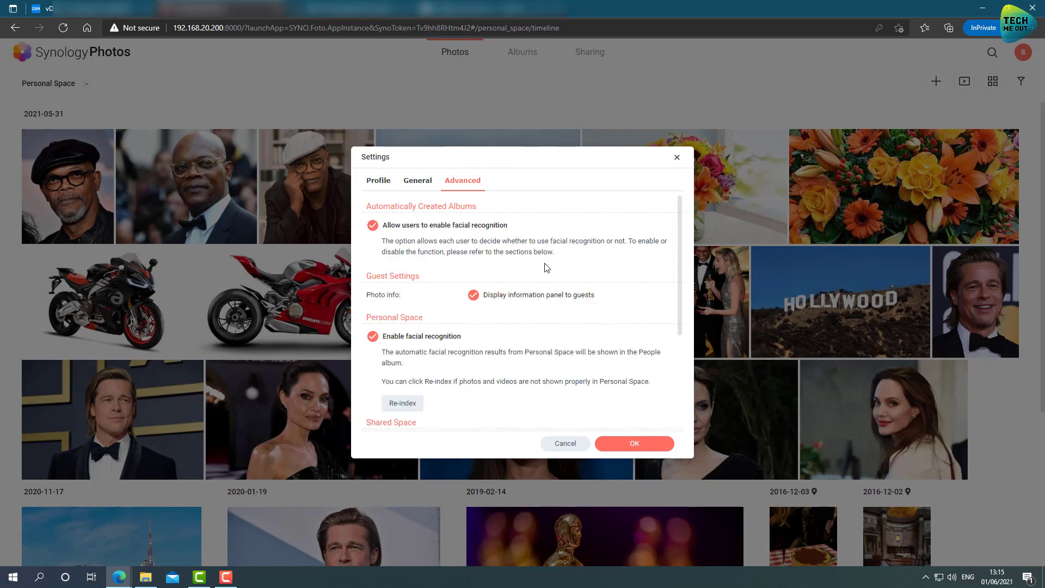
scroll(613, 354, down, 3)
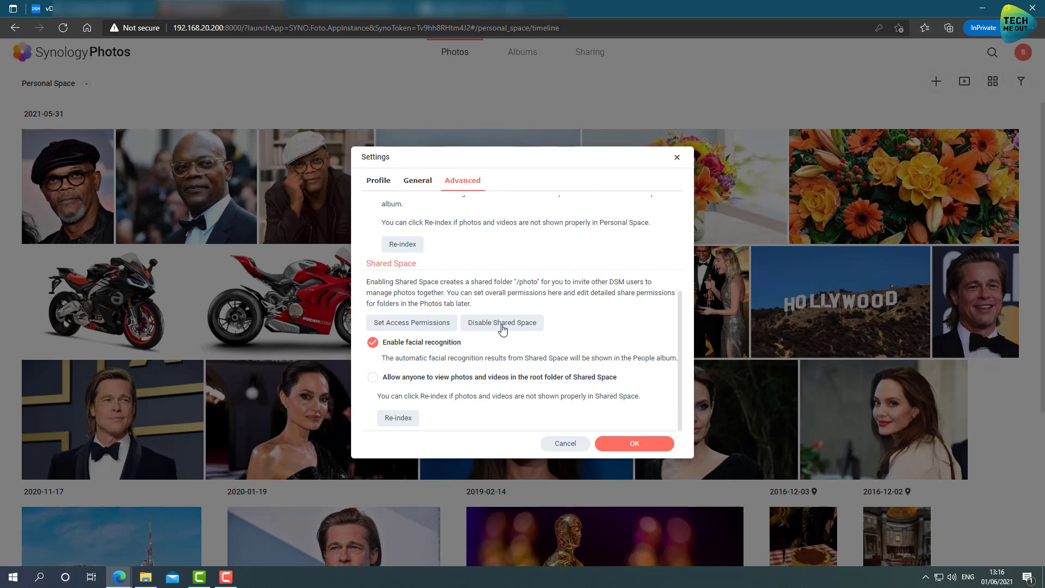
click(432, 326)
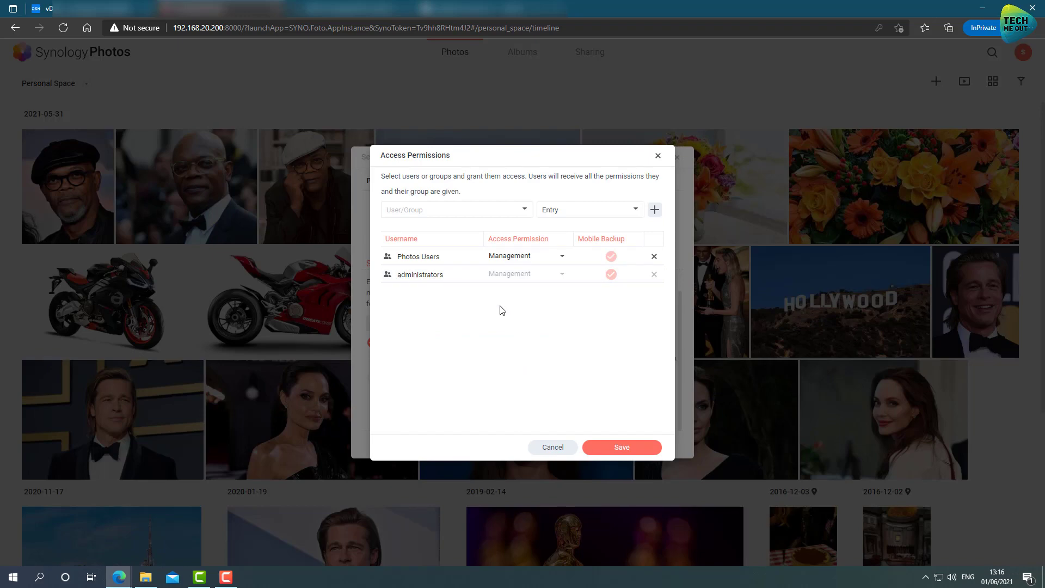
click(553, 448)
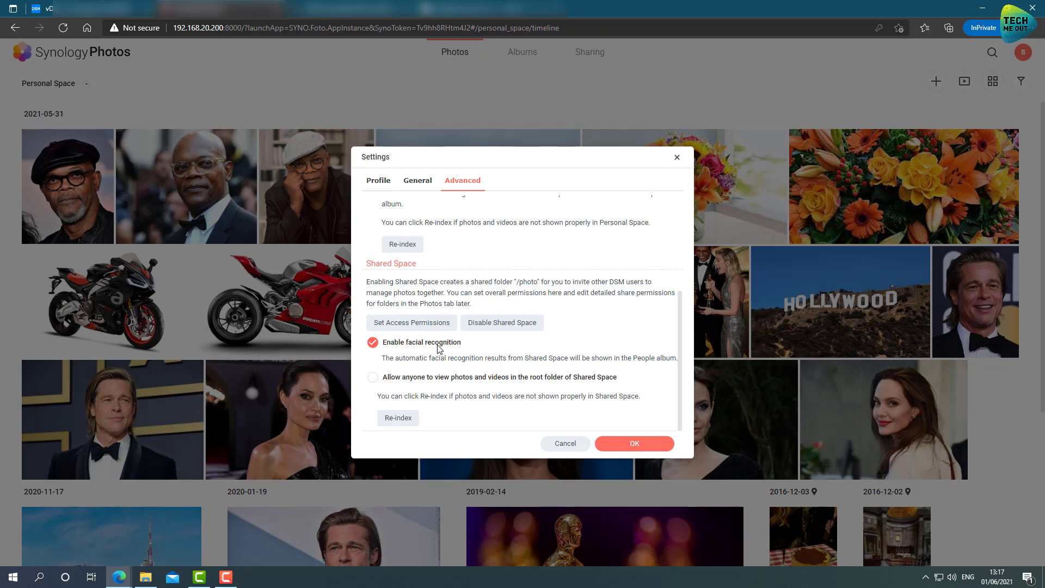
click(677, 158)
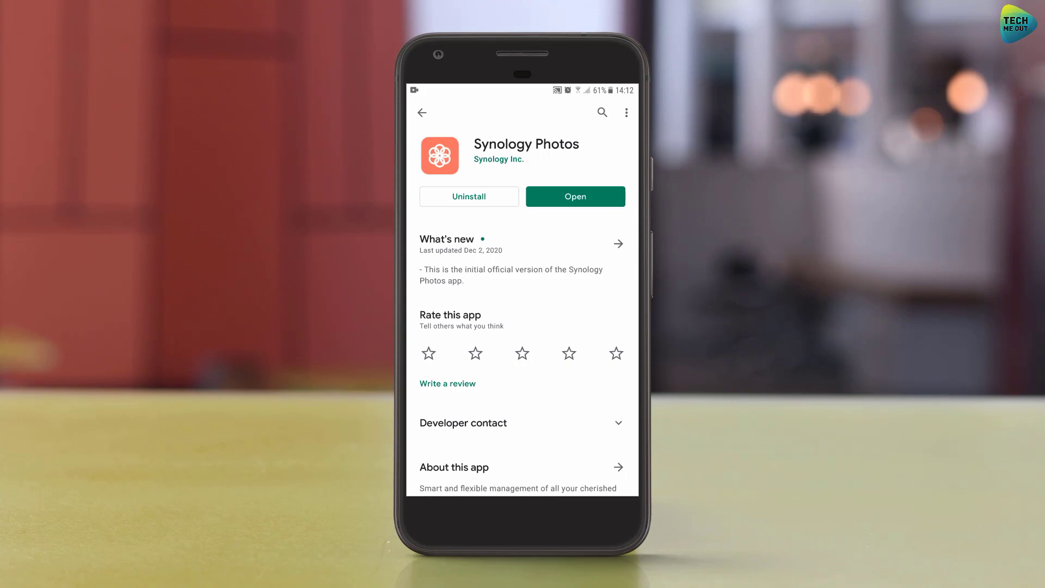
Open the Synology Photos mobile app from its store listing and go to the NAS address field of the sign-in form
key(Escape)
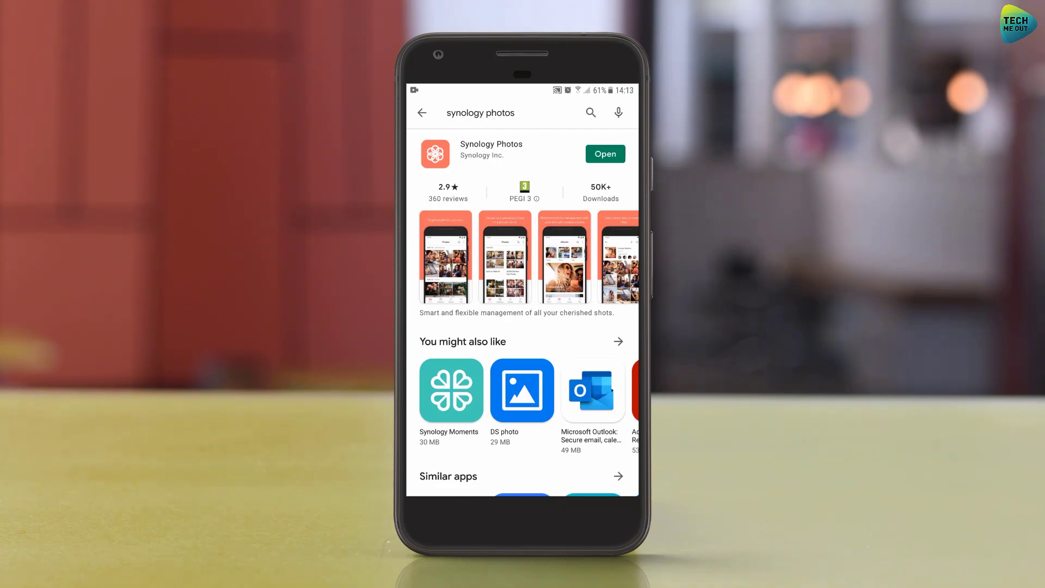
click(605, 154)
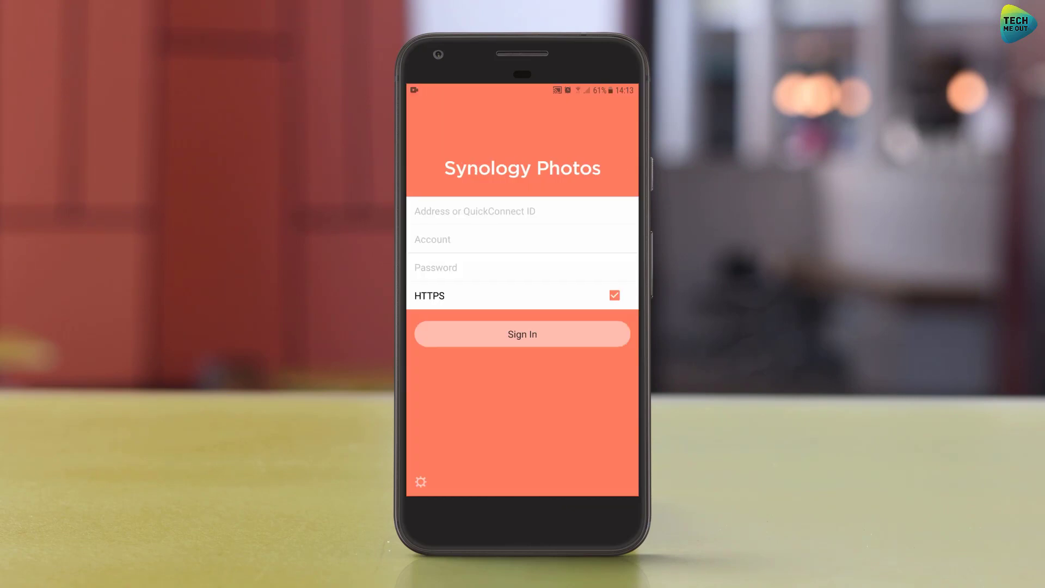
click(476, 211)
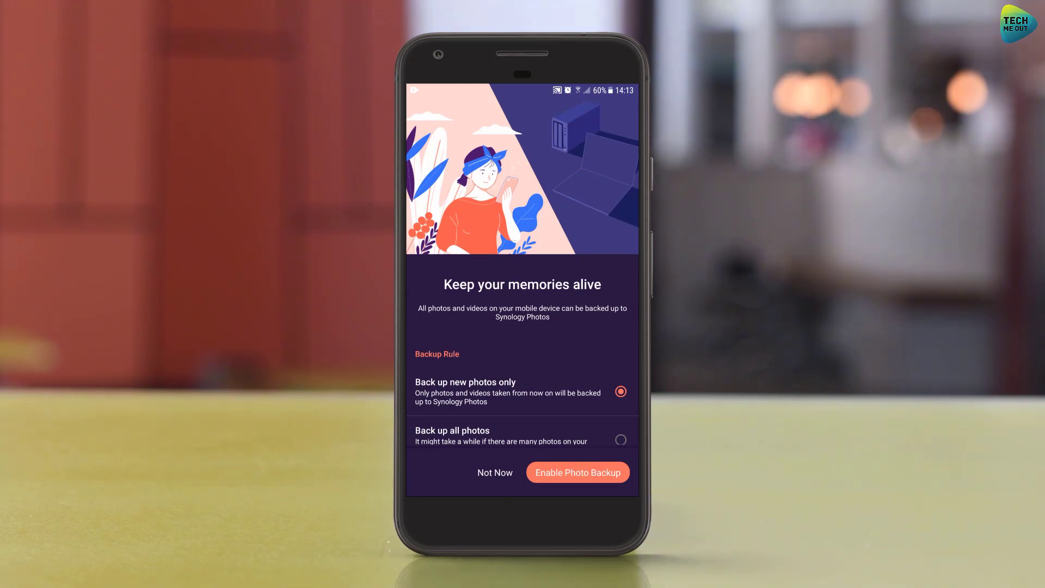
Enable photo backup on the phone with the Back up all photos rule
scroll(522, 326, down, 2)
scroll(523, 327, down, 2)
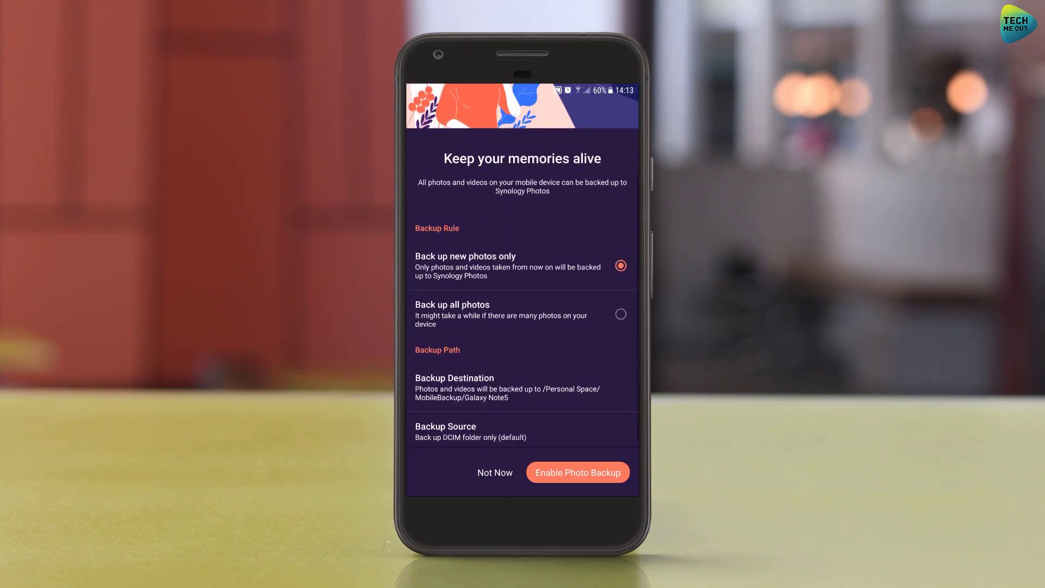
click(620, 307)
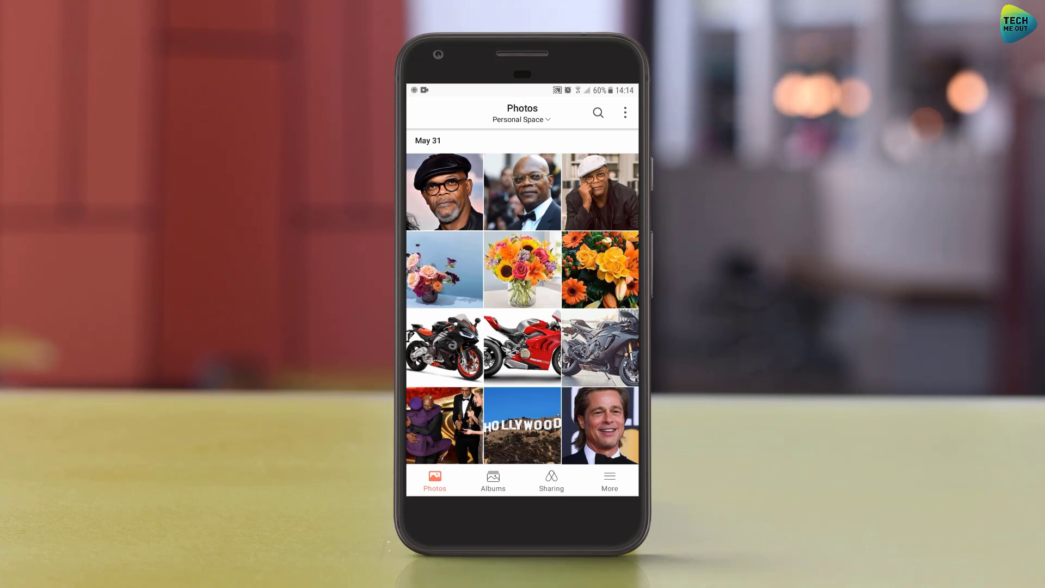
View the albums overview in the mobile app and the albums shared with others
click(494, 481)
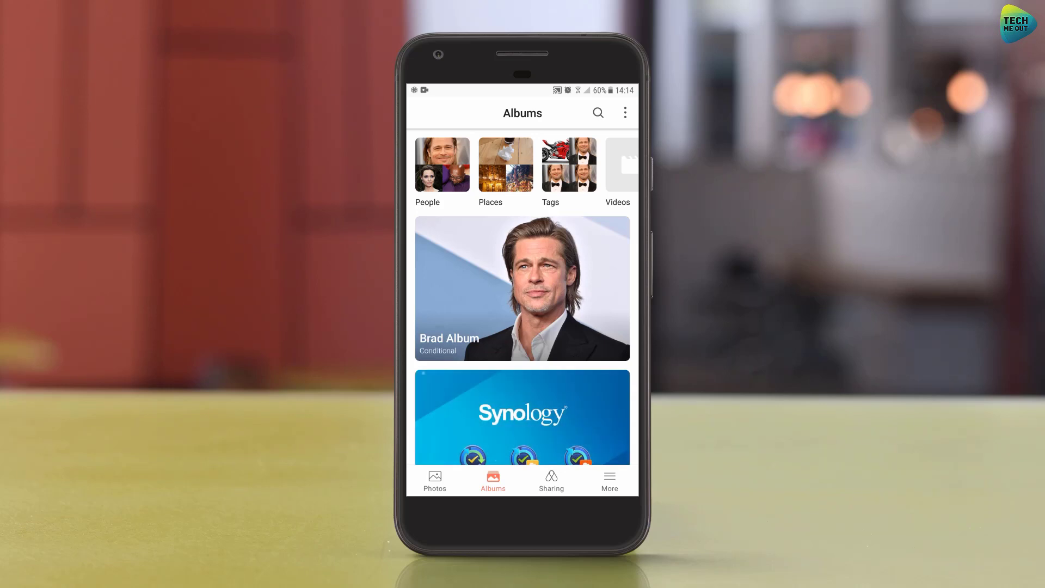
click(551, 482)
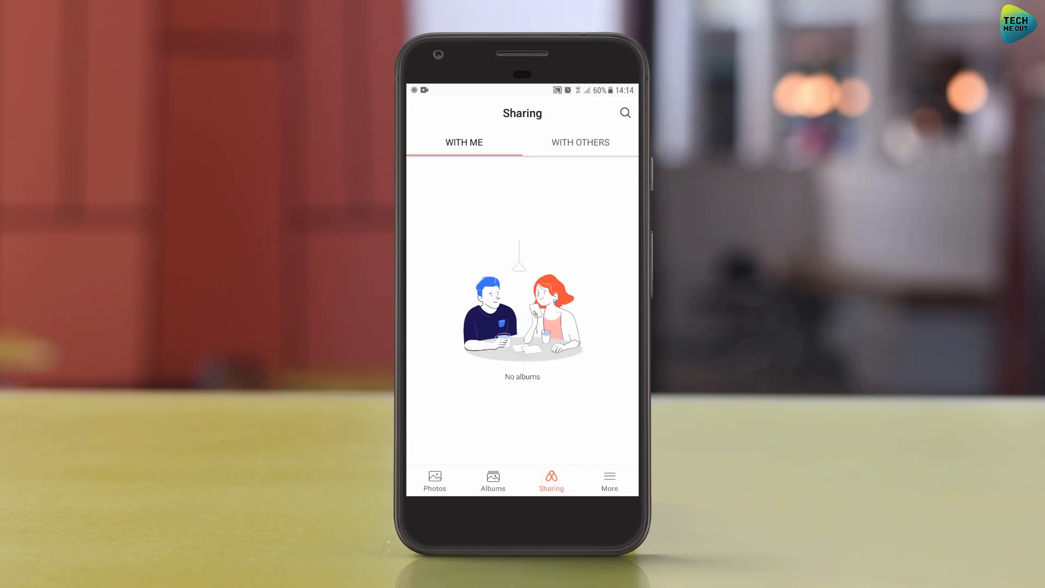
click(580, 142)
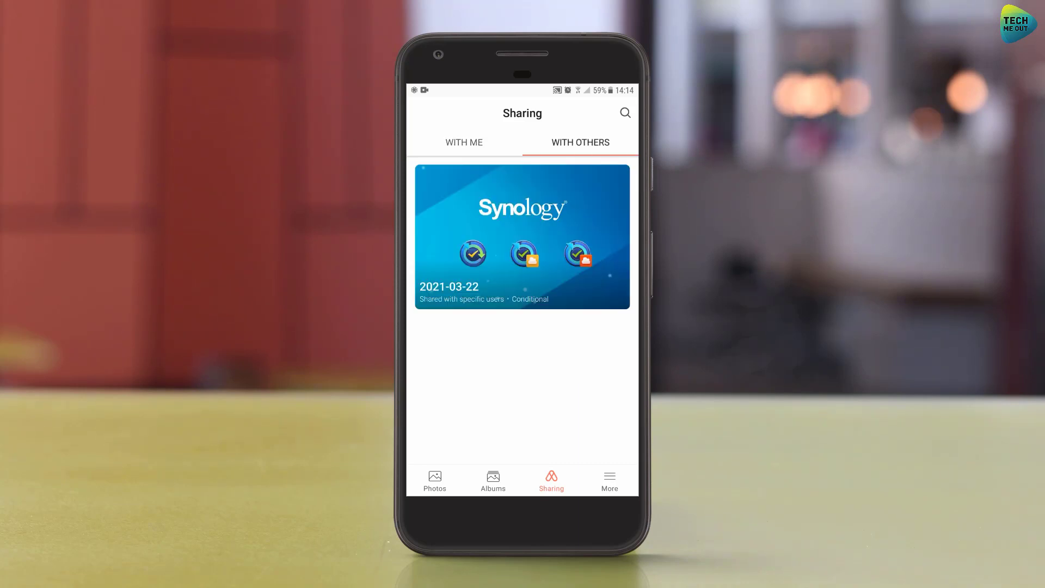
Review the mobile app's display, offline, advanced and security settings, and close them without changes
click(610, 479)
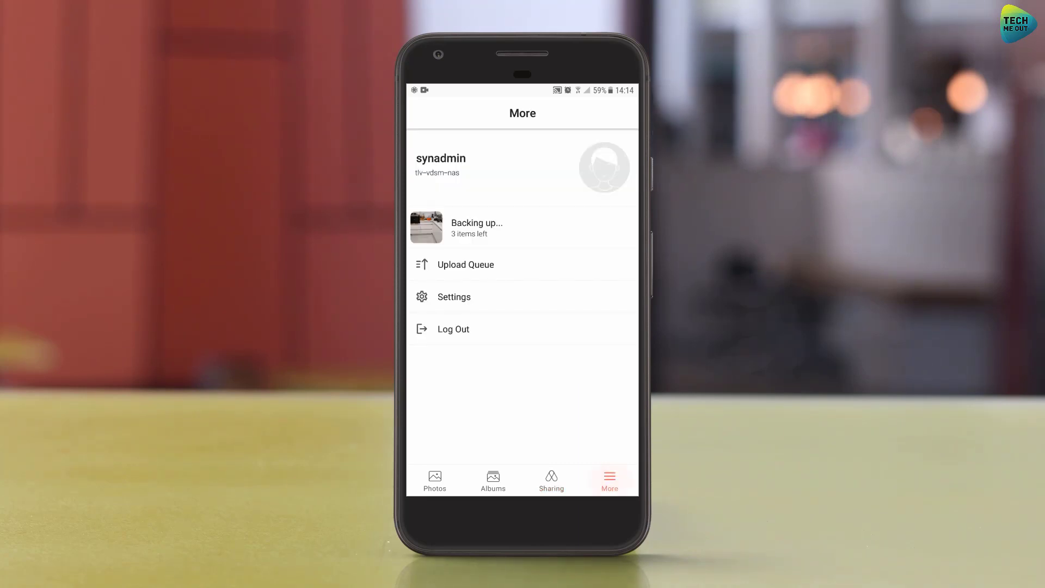
click(494, 297)
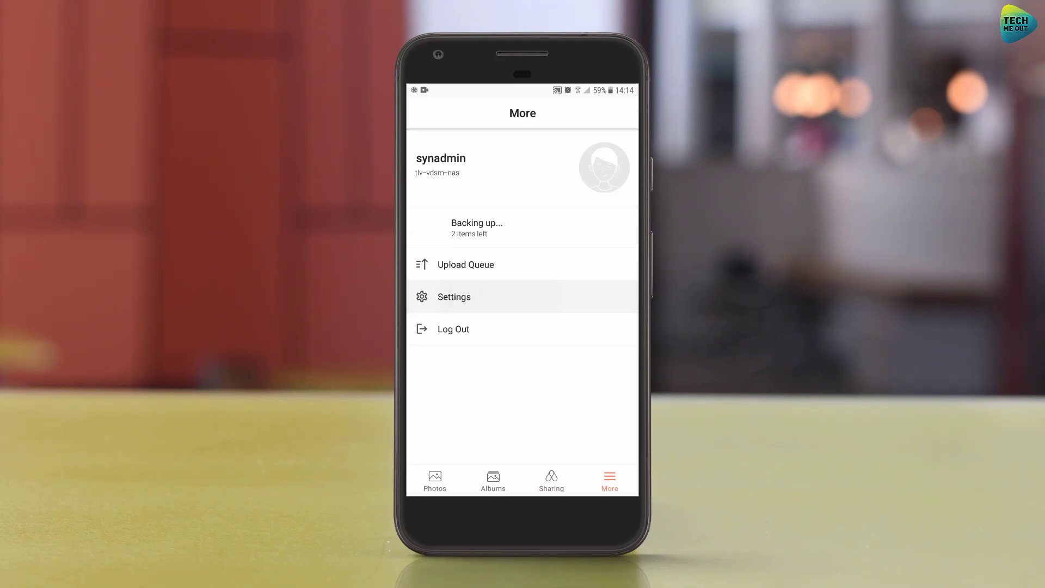
scroll(523, 313, down, 1)
scroll(522, 312, down, 4)
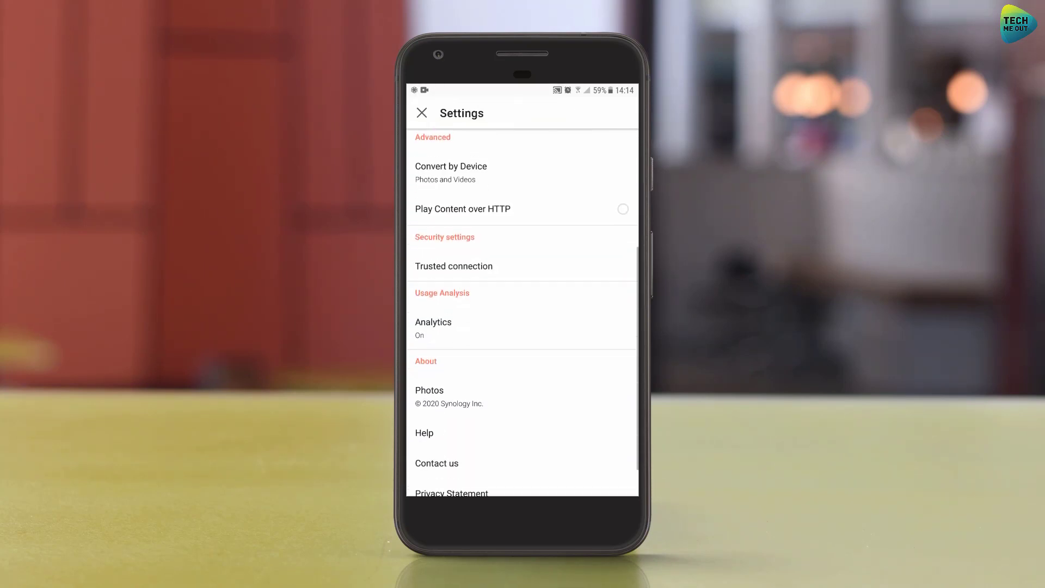
scroll(523, 311, up, 5)
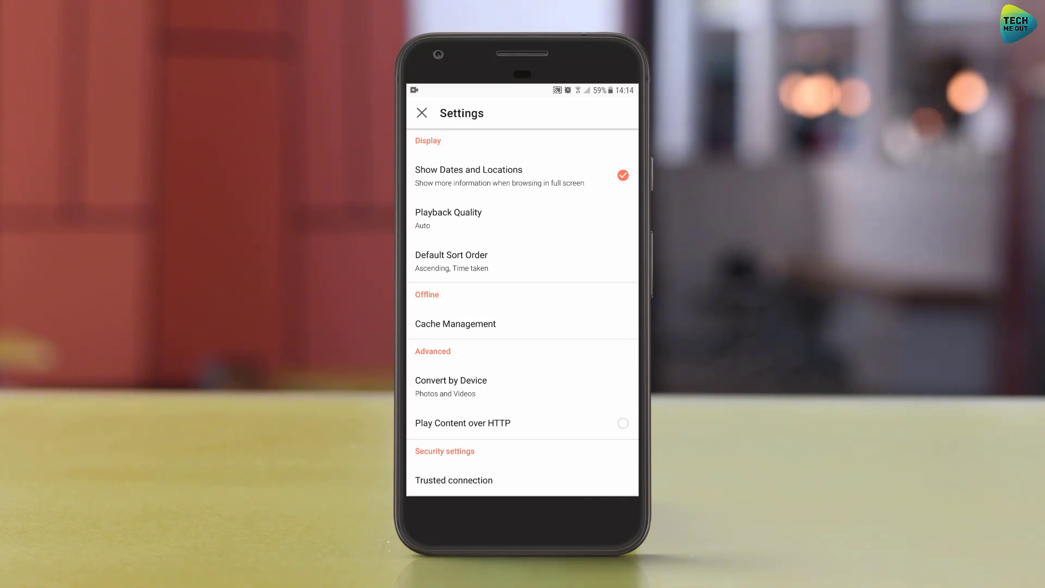
click(421, 112)
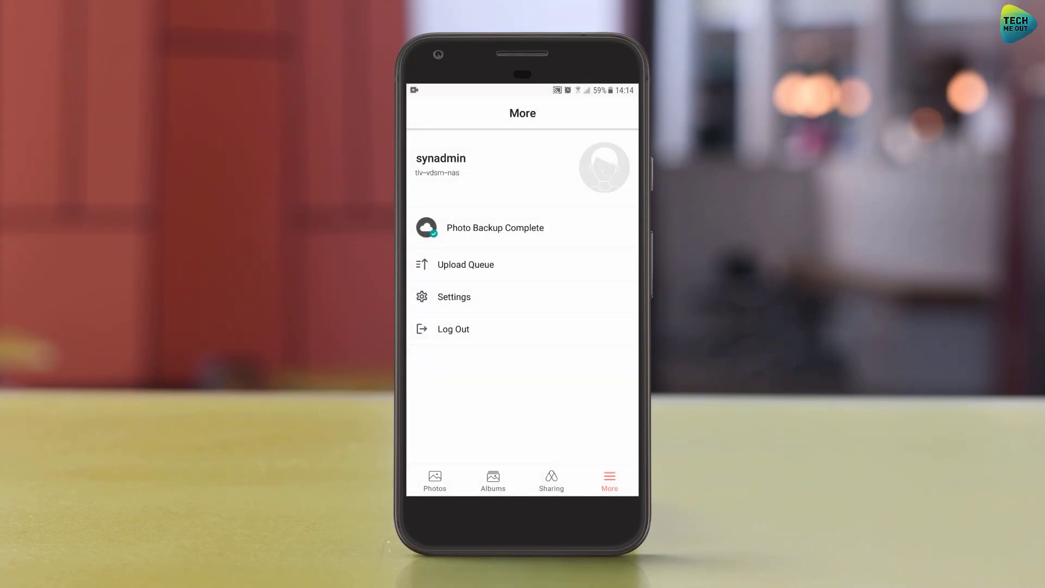
Review the Photo Backup details, including backup path, upload settings and device storage management
click(496, 228)
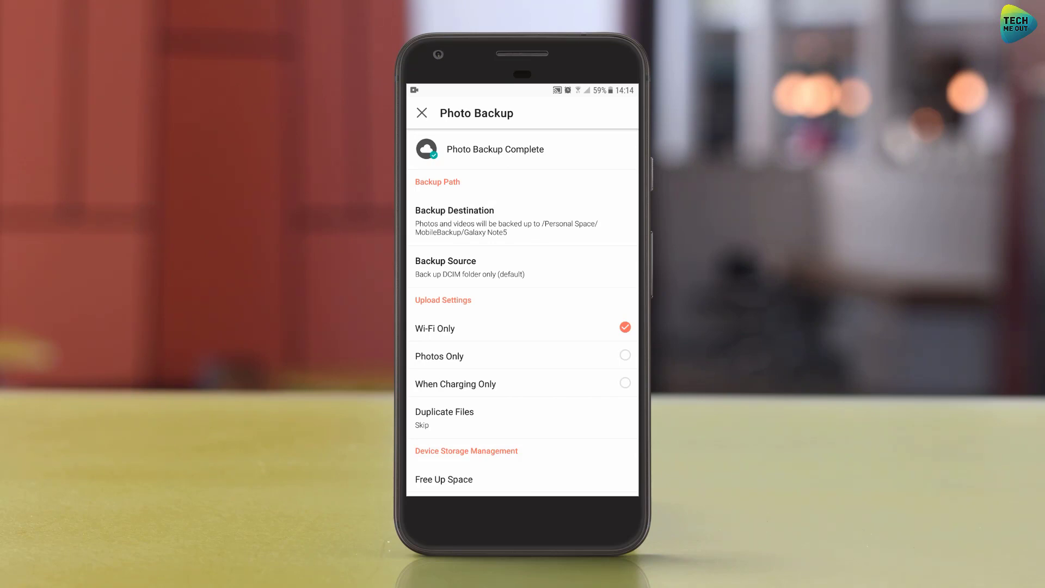
scroll(523, 312, down, 2)
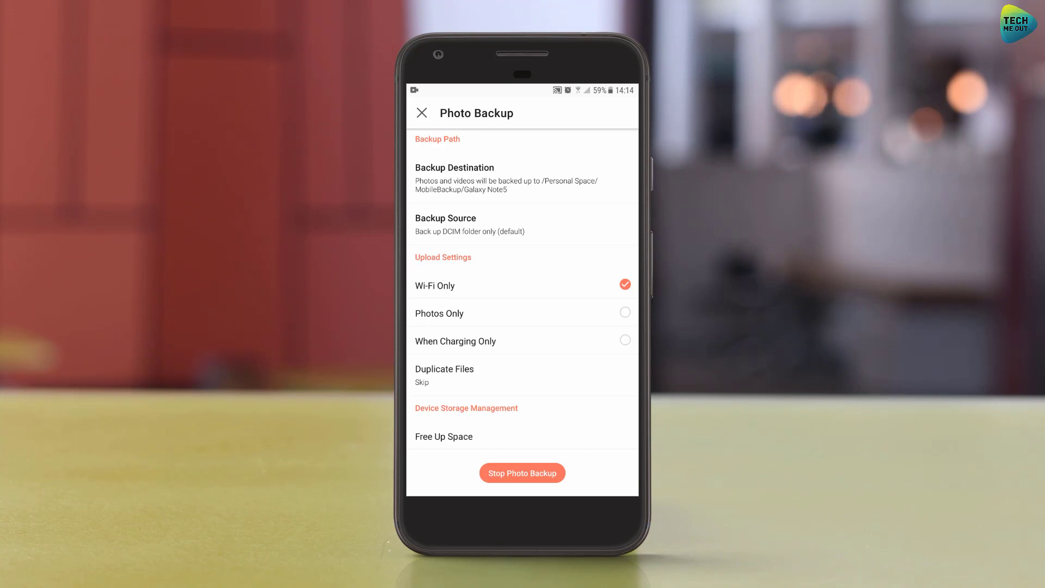
scroll(522, 312, up, 1)
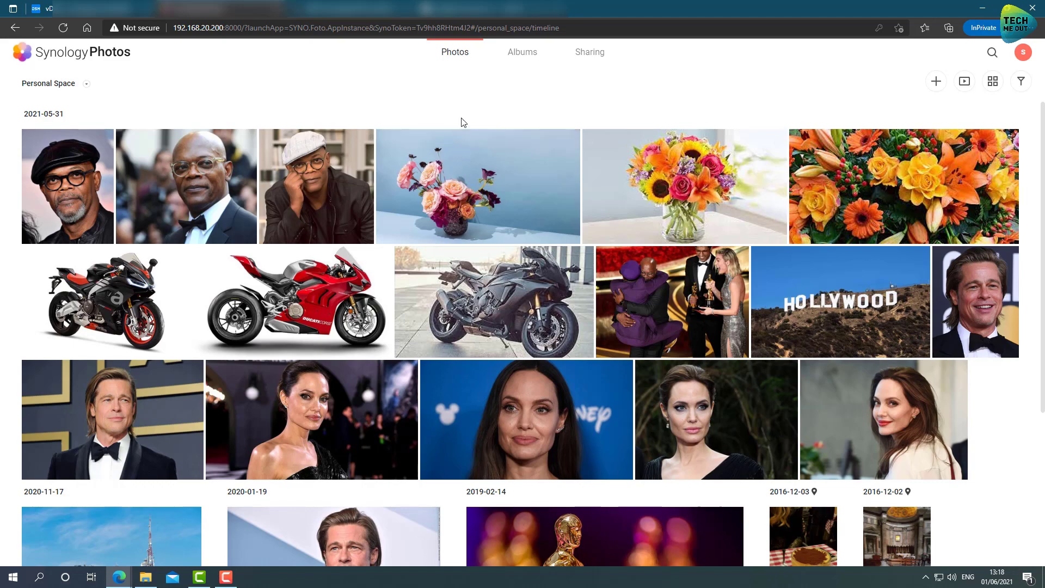
Switch to Synology Photos in the web browser and select the three flower photos, Hollywood sign, award group and dark motorcycle in the Photos timeline
click(517, 63)
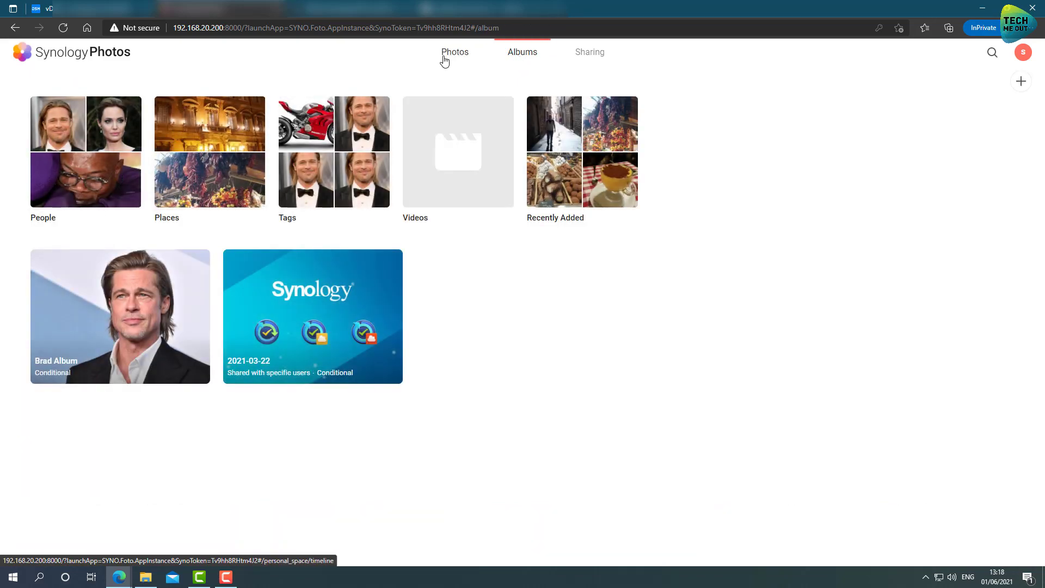
click(443, 59)
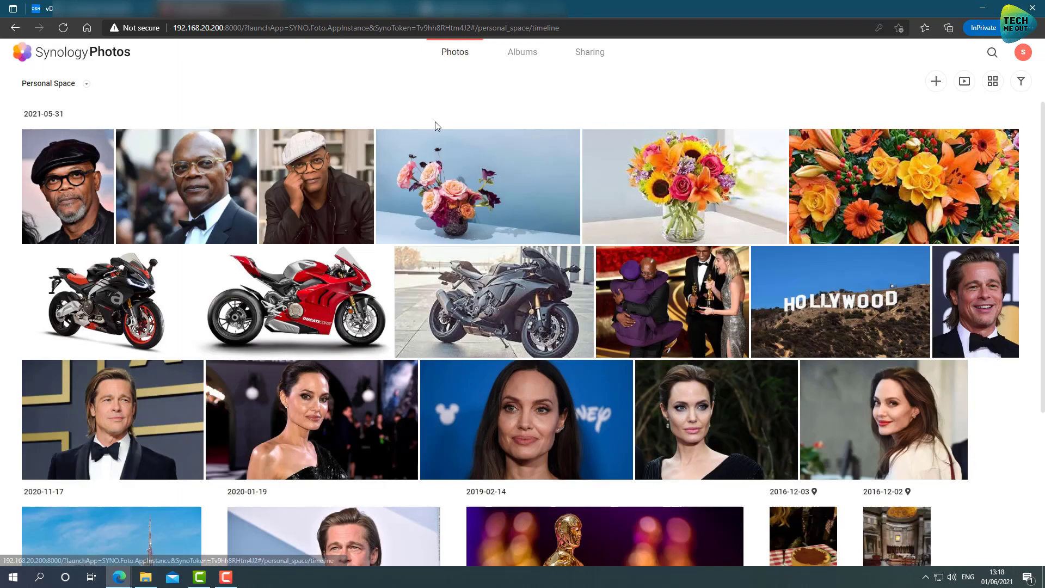
click(390, 143)
click(596, 142)
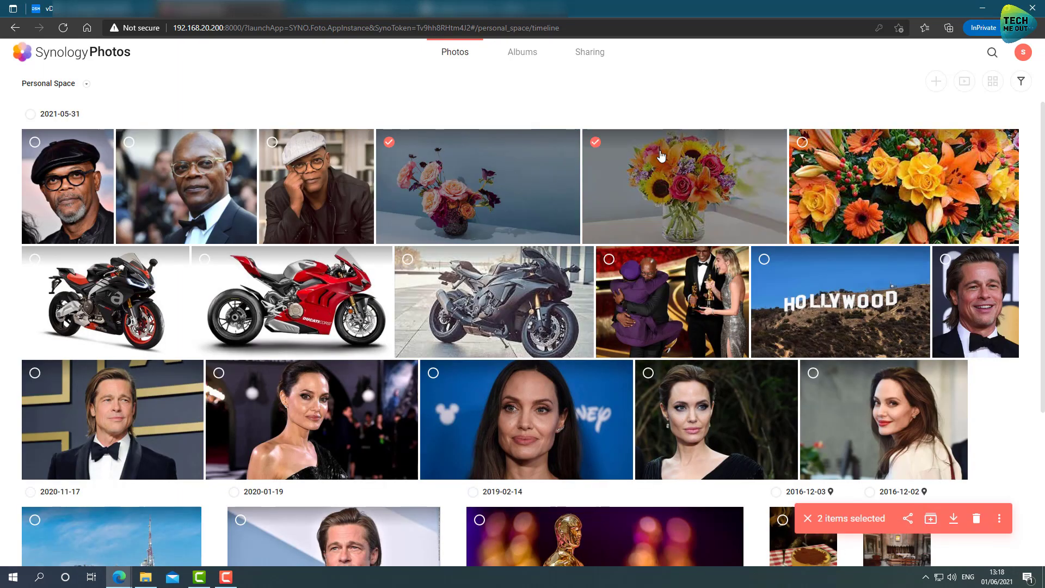
click(802, 142)
click(764, 259)
click(609, 259)
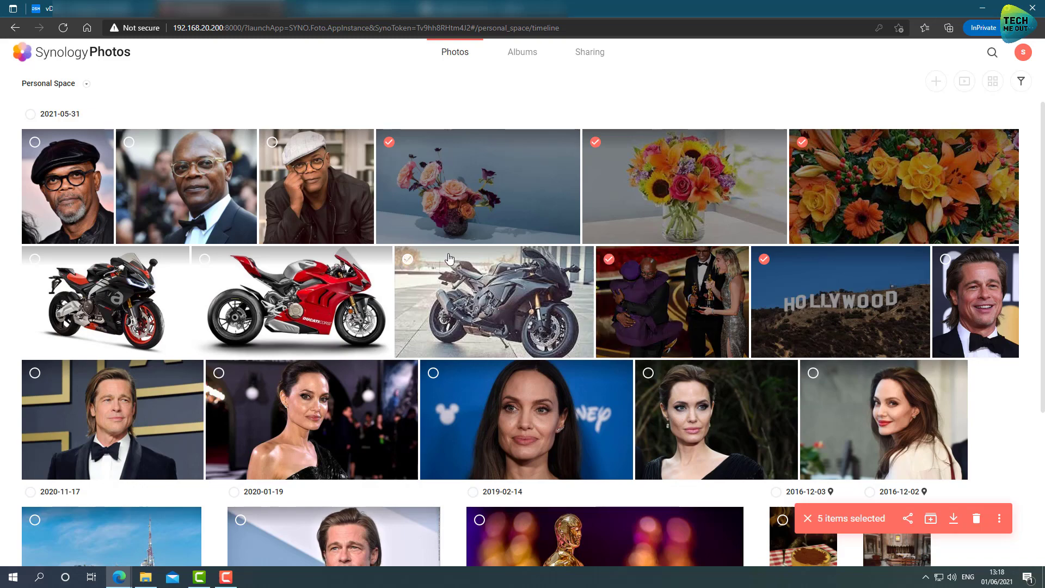
click(406, 262)
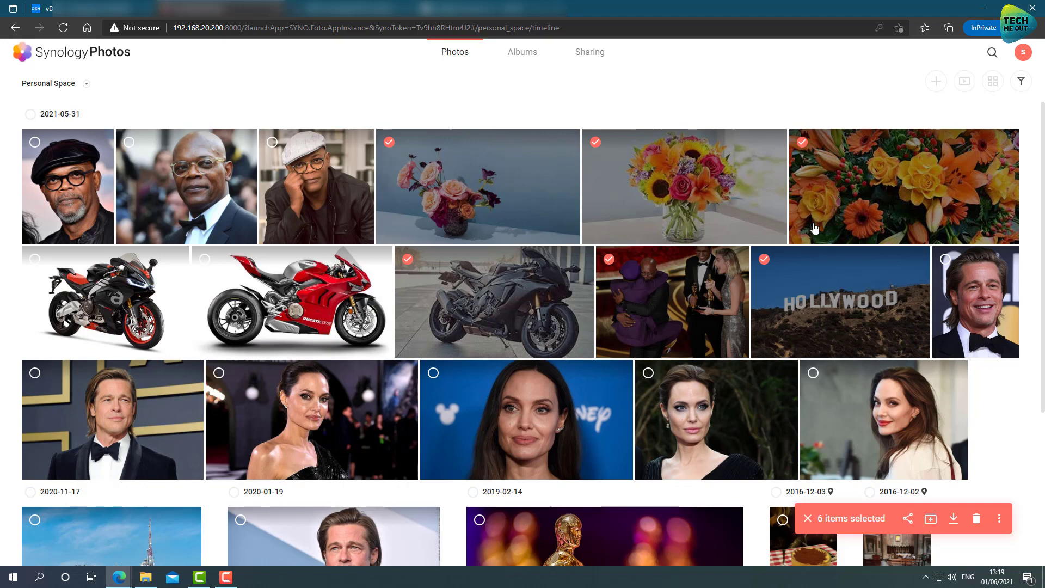
Open the Add to album options for the six selected photos, leave without adding them, and deselect all six
click(931, 520)
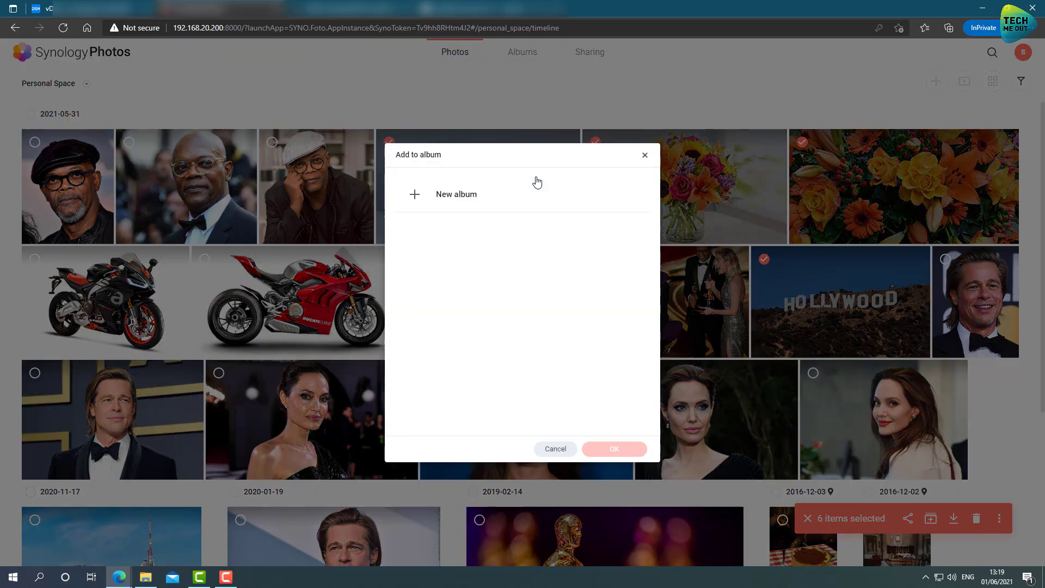
click(645, 157)
click(389, 142)
click(407, 259)
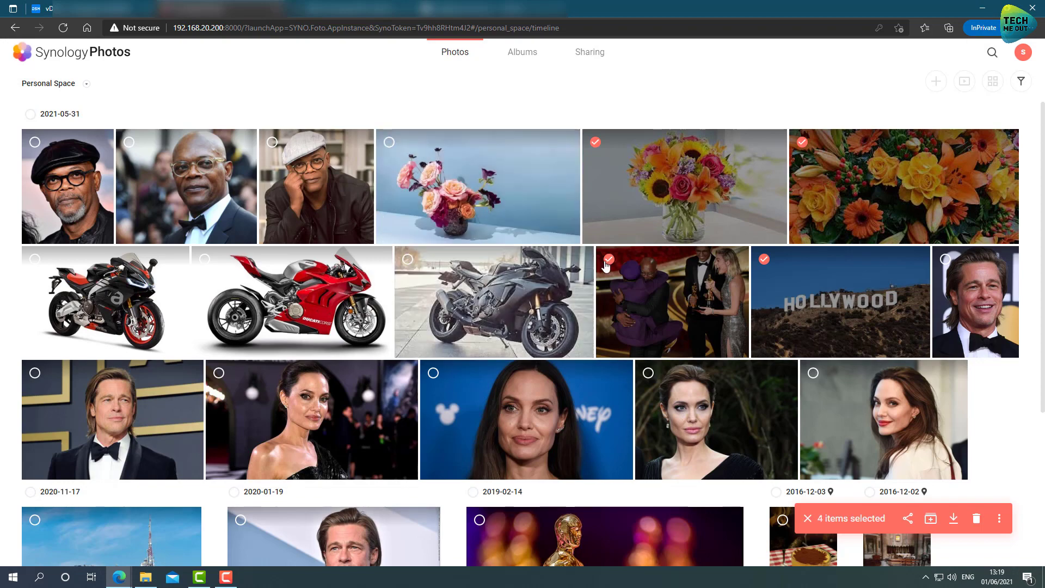
click(607, 263)
click(593, 149)
click(768, 263)
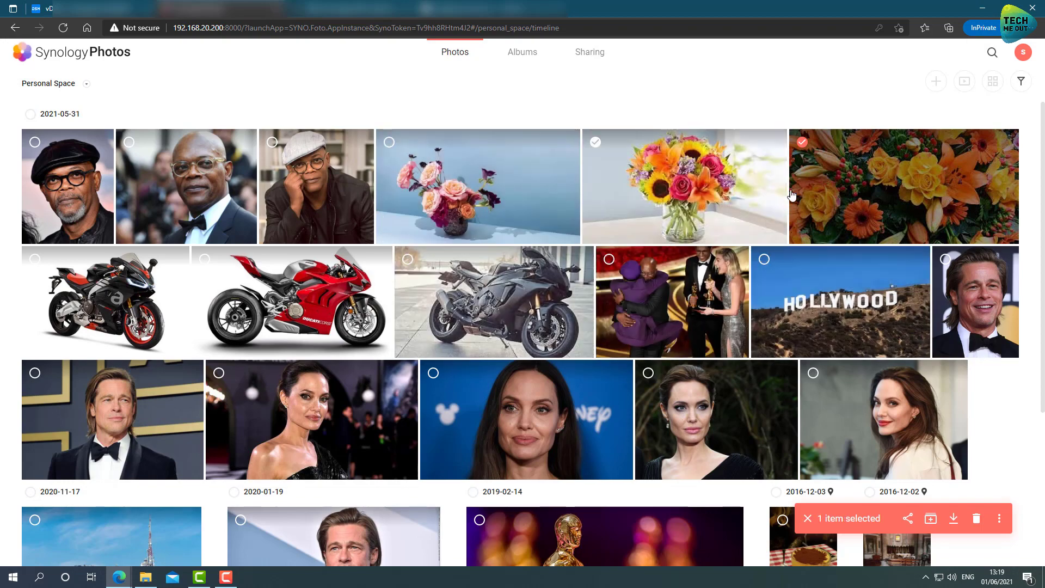
click(802, 142)
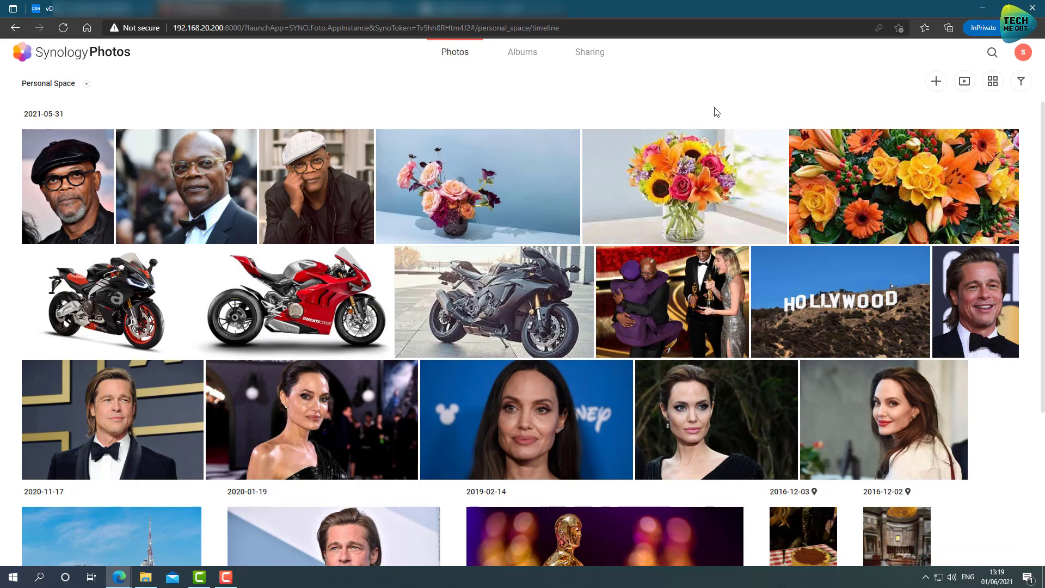